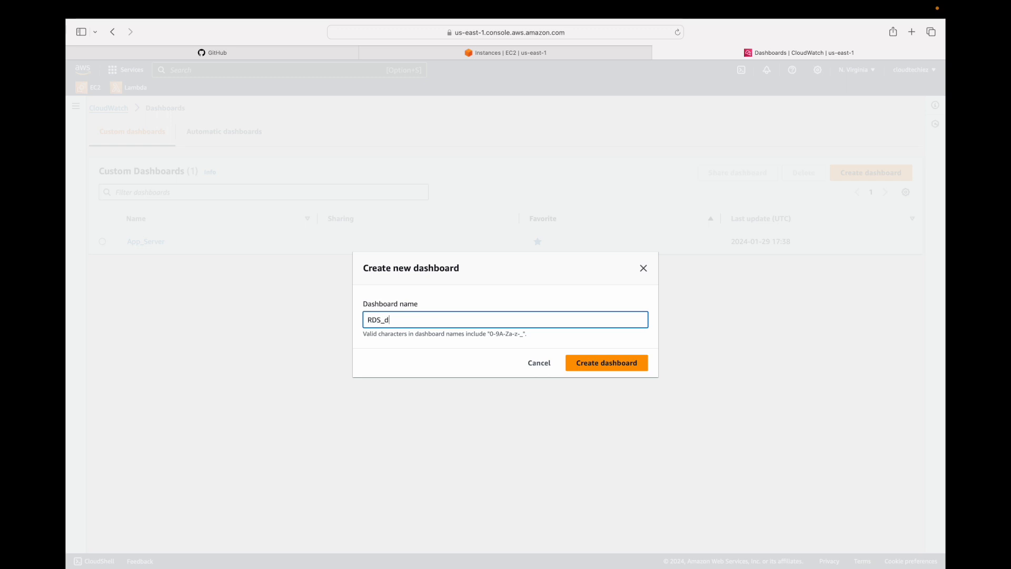
Create the RDS_database dashboard and open the EC2 Per-Instance Metrics for a new CloudWatch Line widget.
left_click(635, 368)
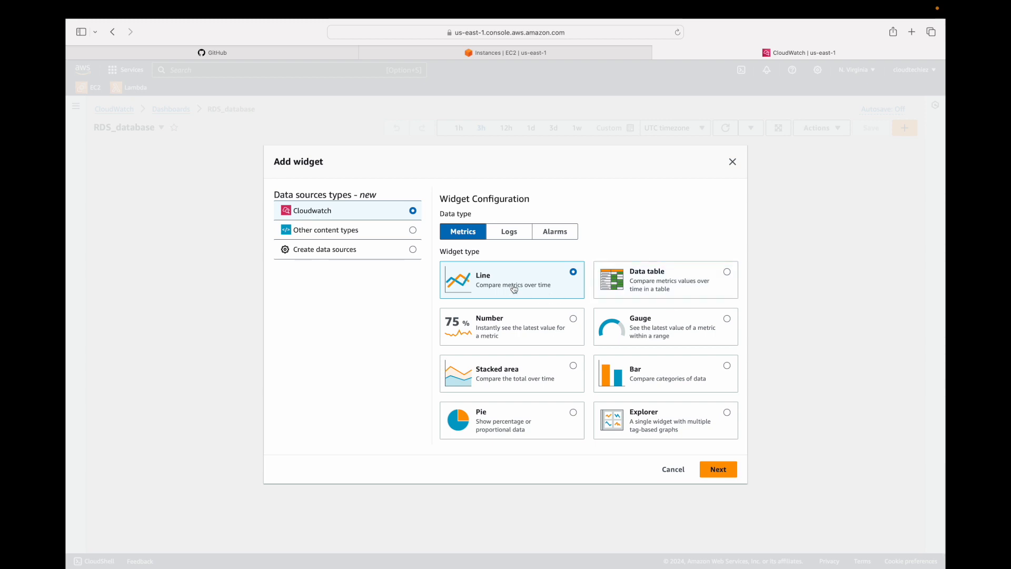
left_click(714, 477)
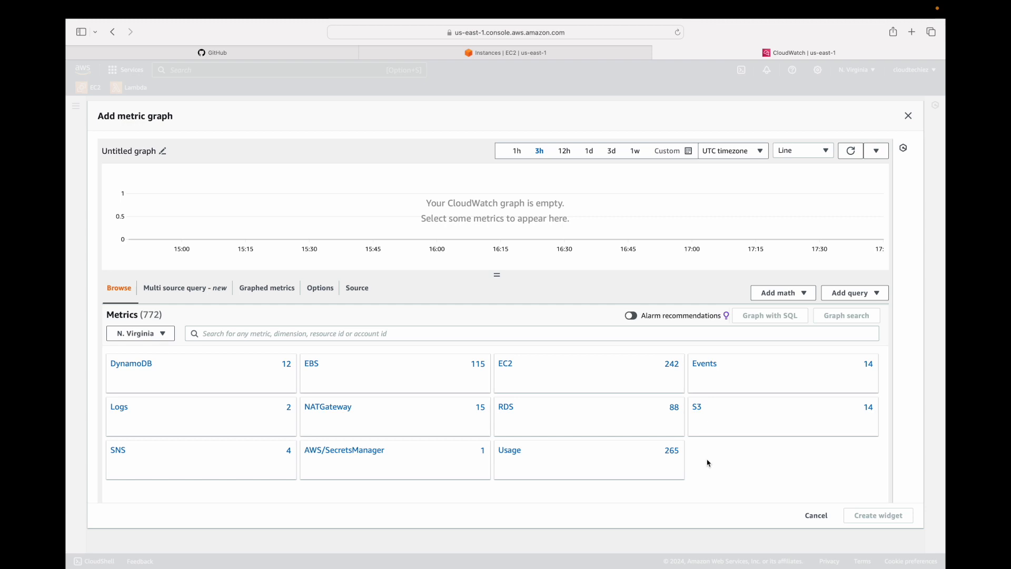
left_click(508, 368)
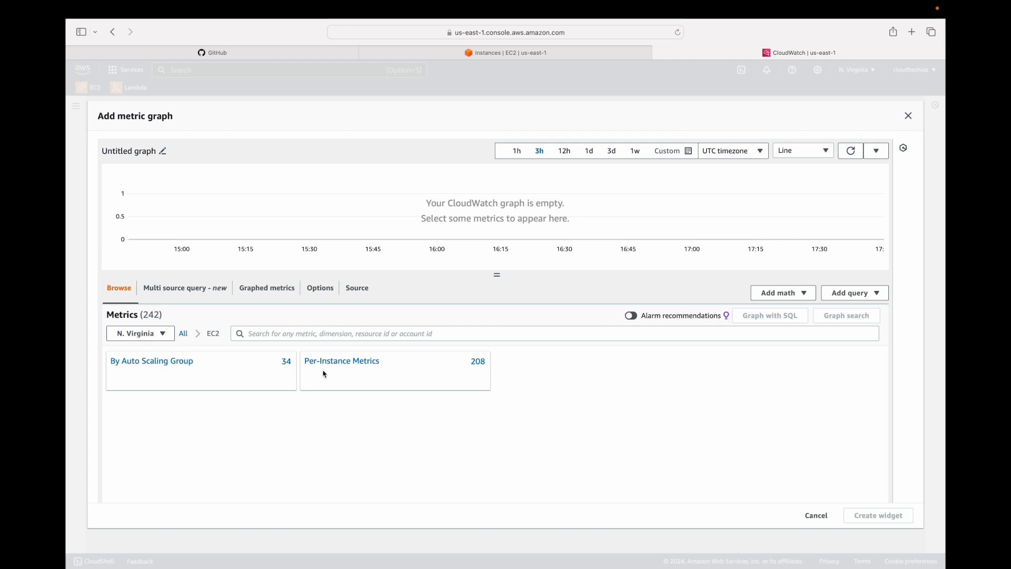
left_click(335, 364)
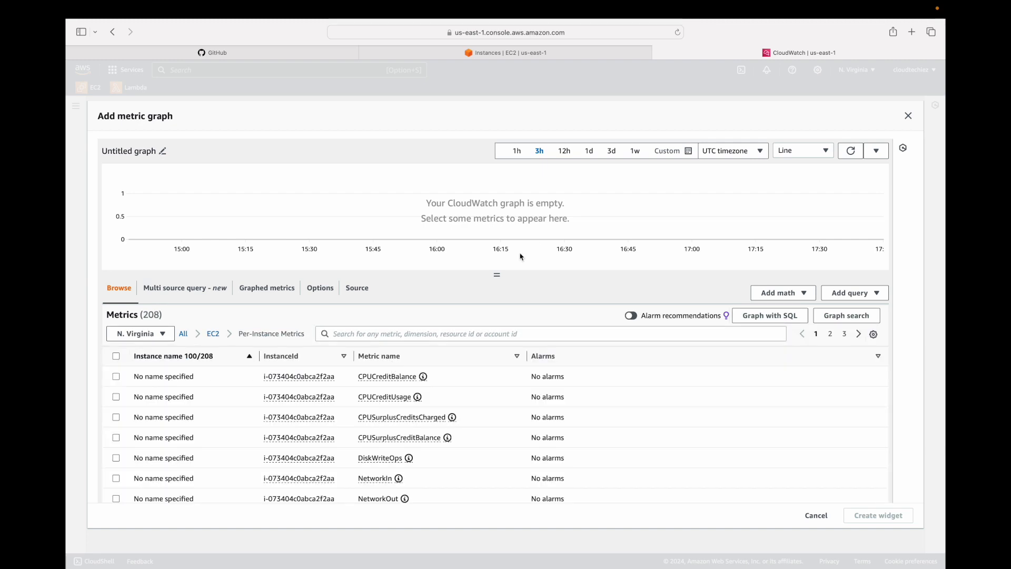
Reload the signed-out EC2 Instances page and copy the instance ID of project_demo.
left_click(510, 52)
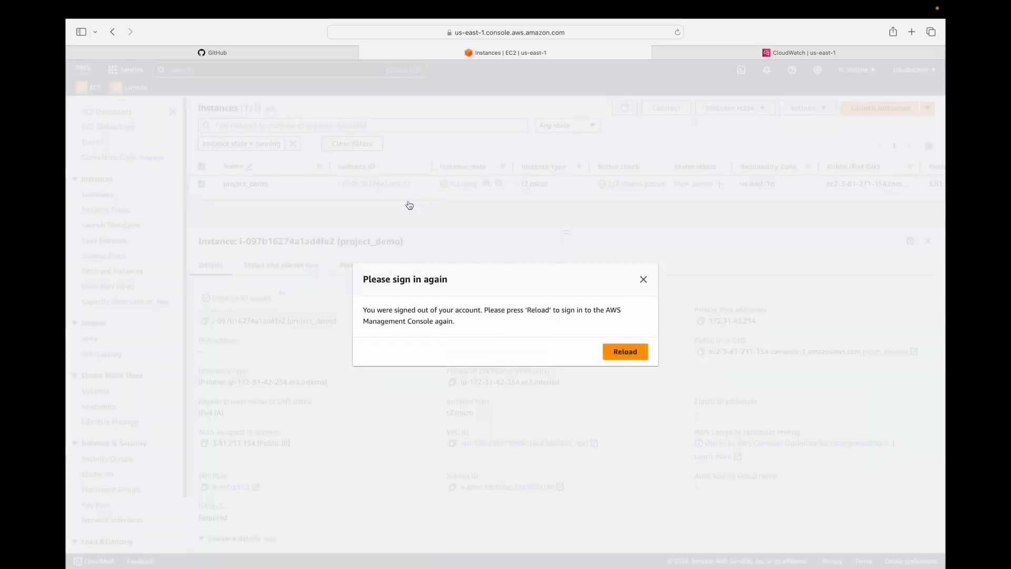
left_click(627, 353)
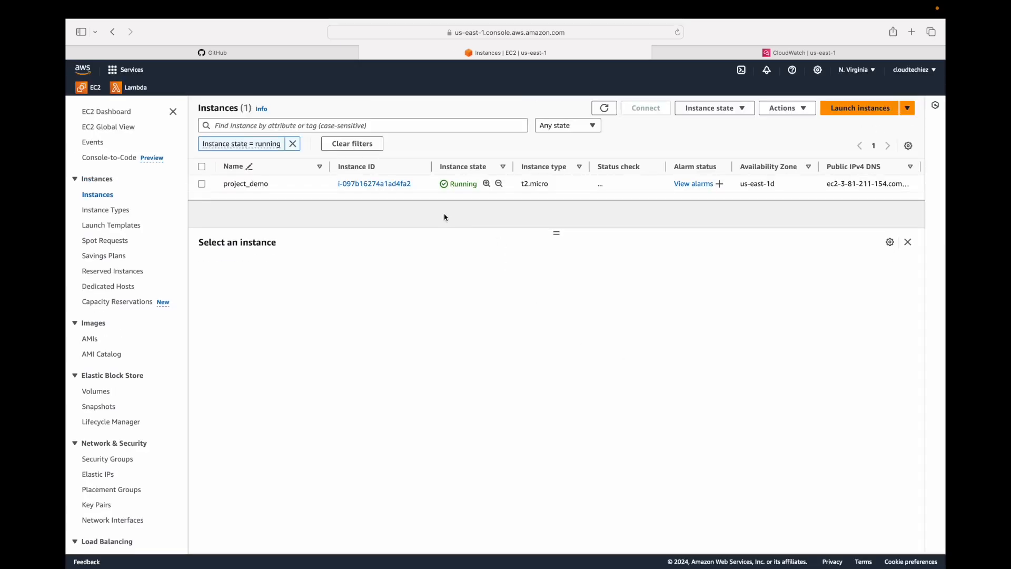
left_click(250, 165)
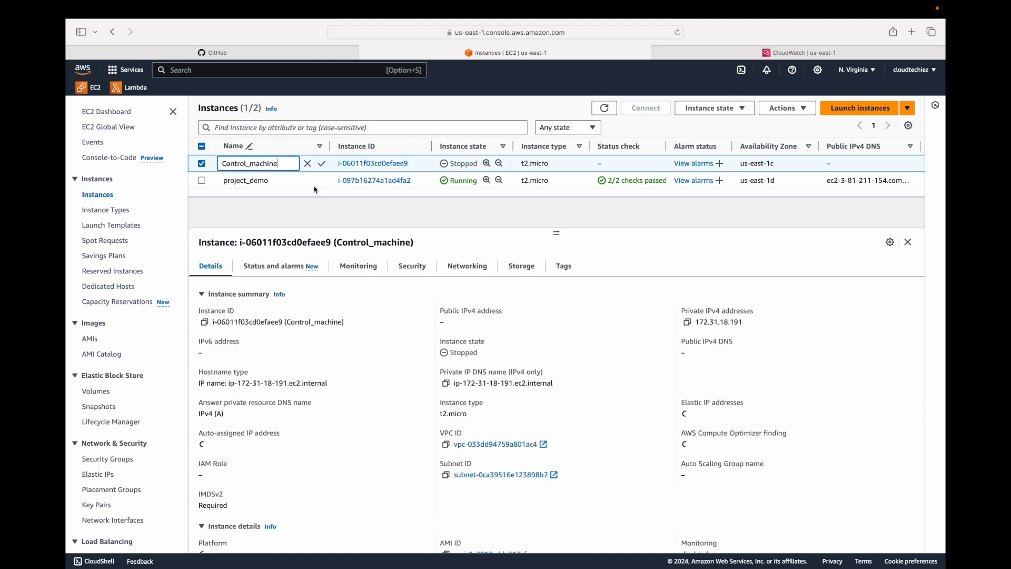
left_click(253, 181)
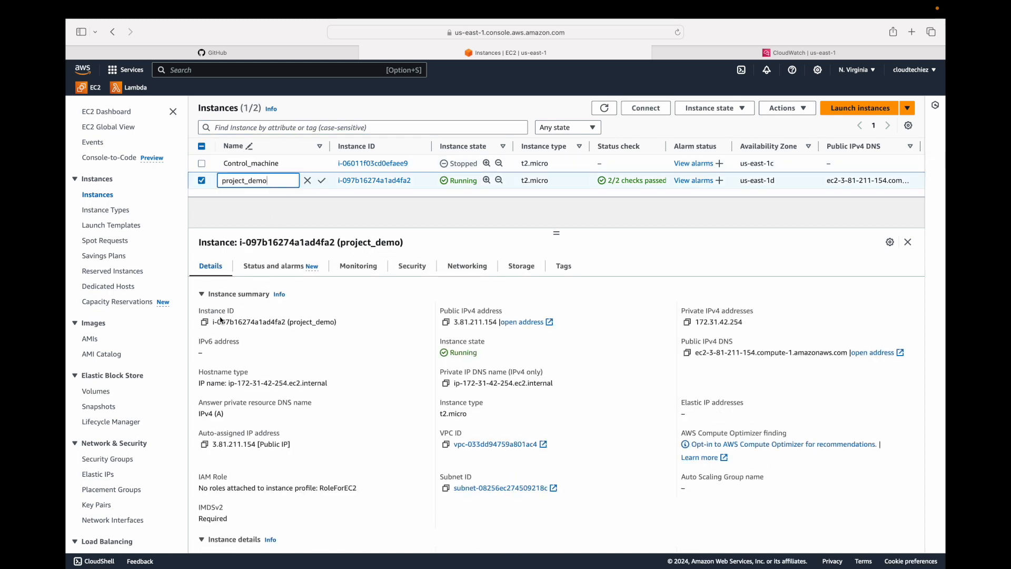
left_click(421, 213)
left_click(204, 322)
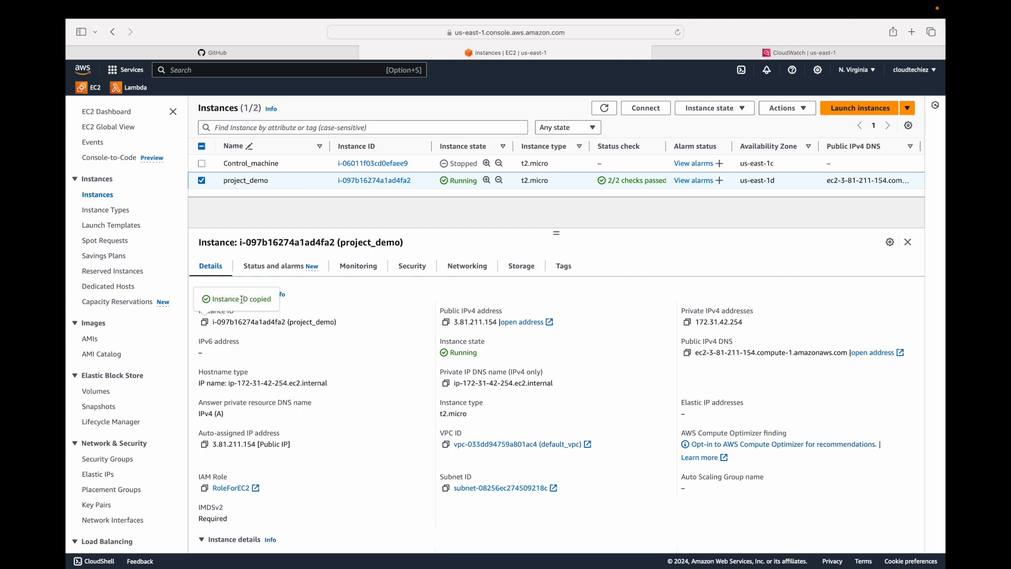
Filter the per-instance metrics in the CloudWatch graph setup by instance ID i-097b16274a1ad4fa2 and enlarge the metrics list.
left_click(765, 54)
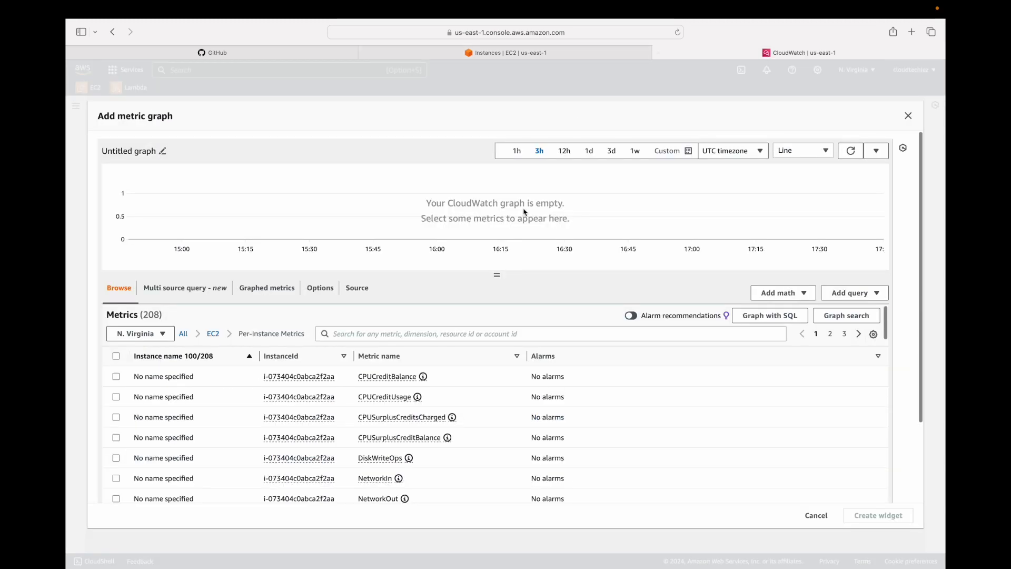
left_click(425, 333)
key("super+v")
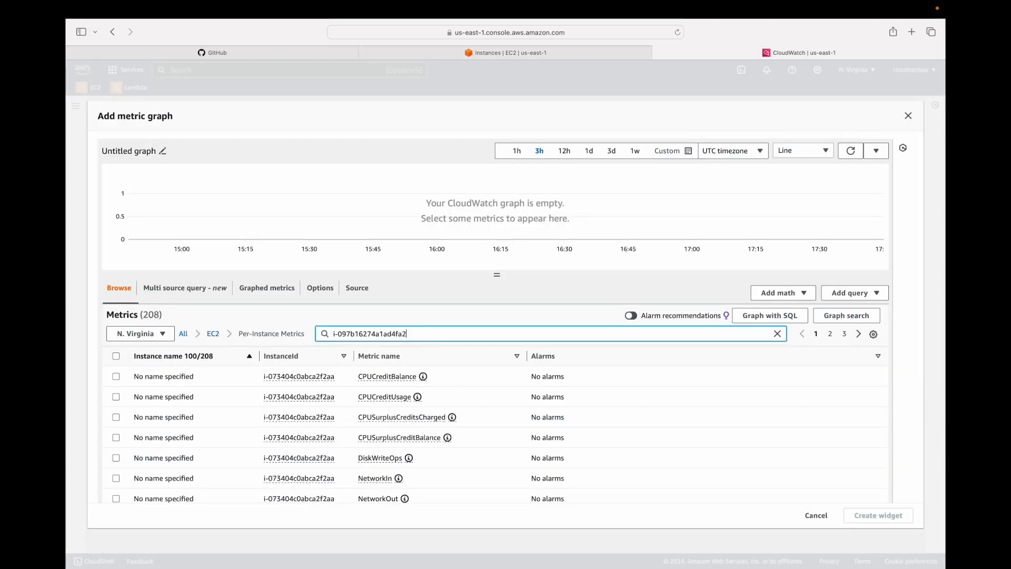
key("Return")
left_click_drag(497, 276, 503, 199)
scroll(392, 424, "down", 5)
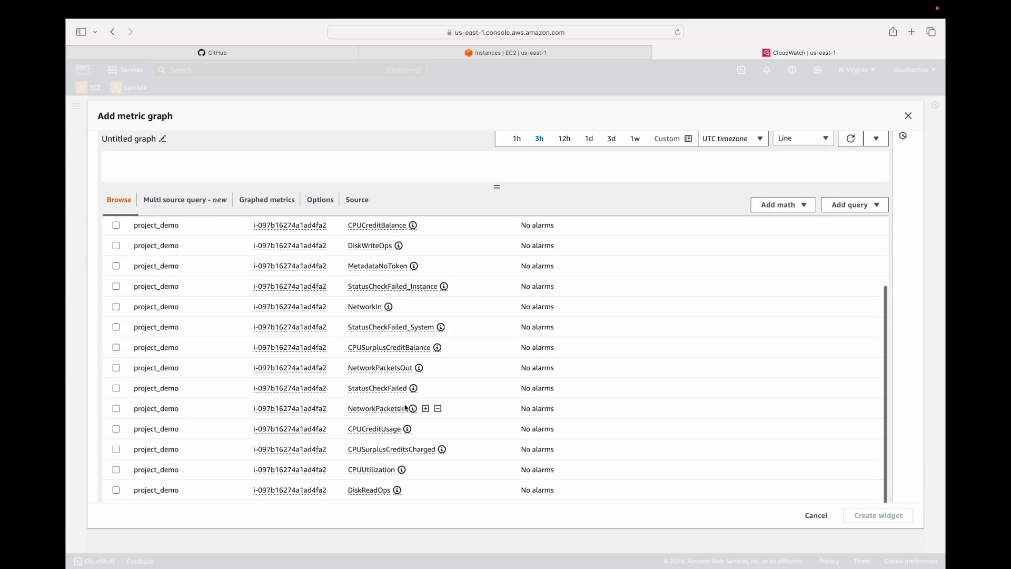
Review the monitoring graphs of the project_demo instance in EC2.
left_click(558, 55)
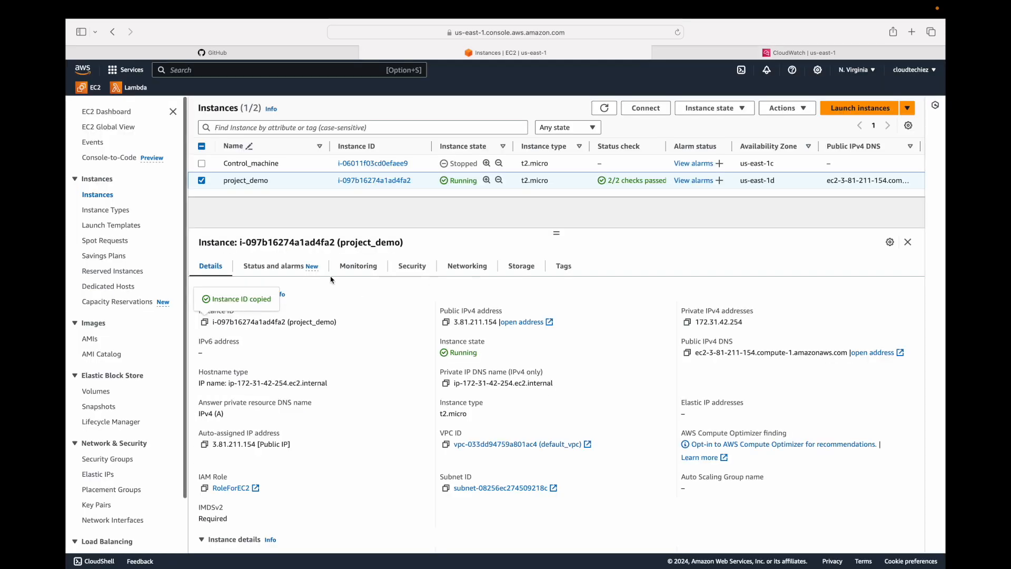
left_click(359, 266)
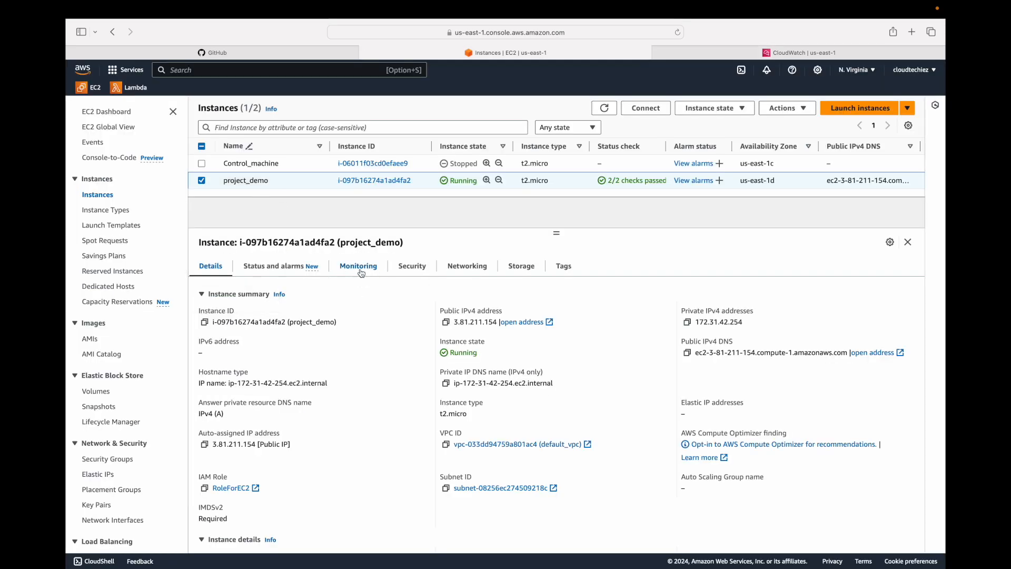
scroll(384, 364, "down", 1)
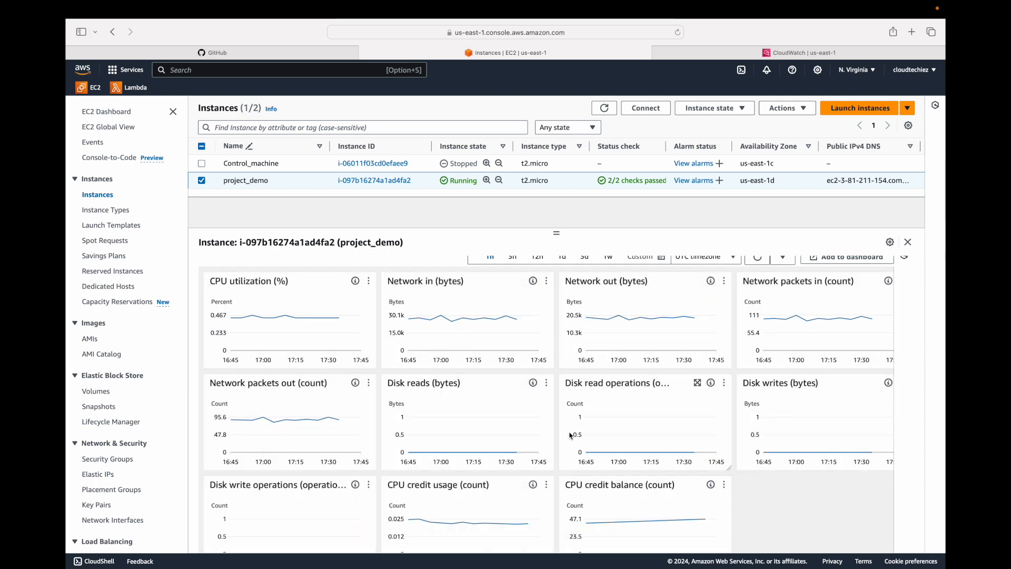
Add project_demo's DiskWriteBytes metric to the CloudWatch graph and remove the instance ID filter.
left_click(826, 53)
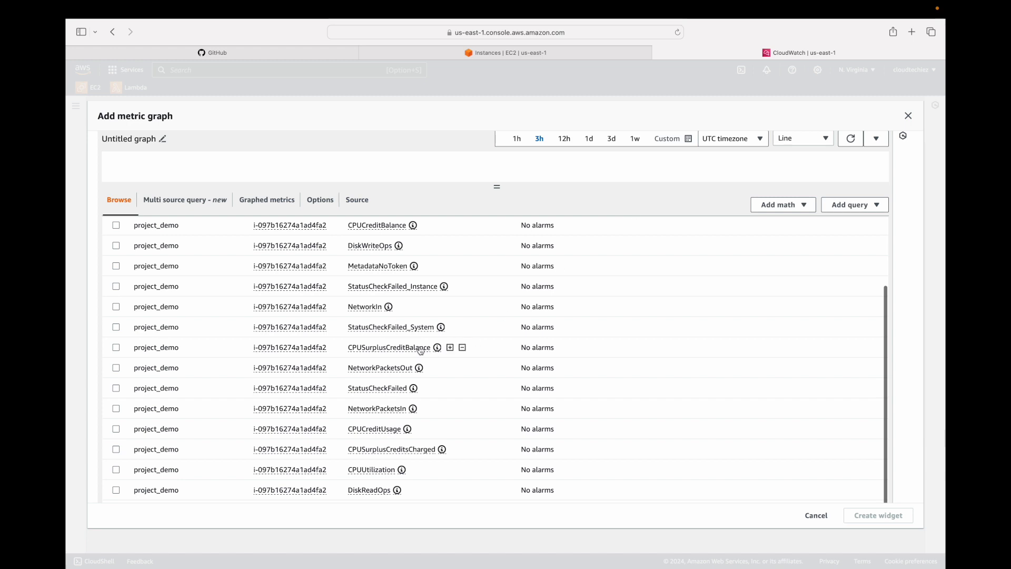
scroll(421, 351, "up", 5)
scroll(416, 368, "down", 4)
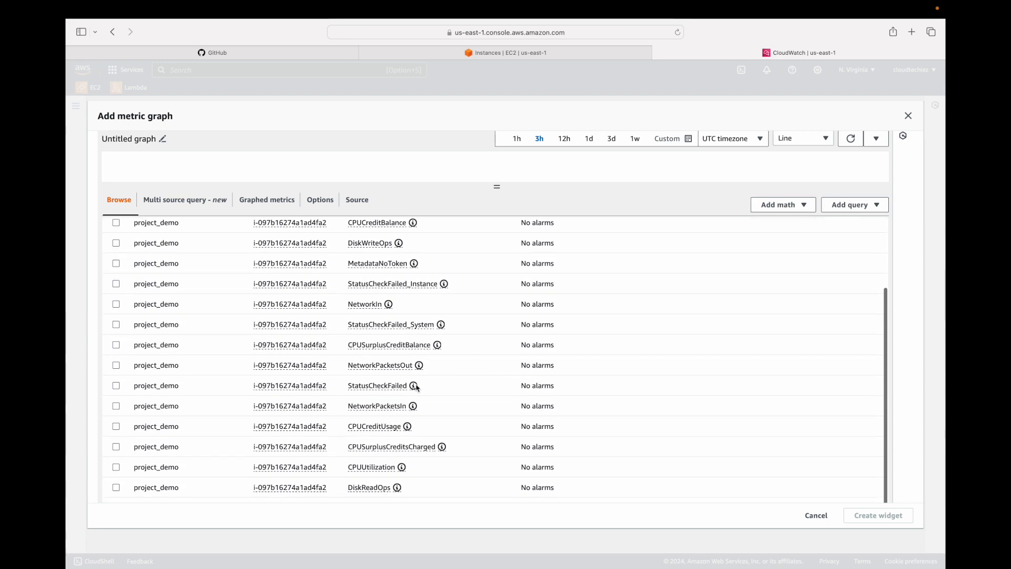
scroll(377, 434, "down", 3)
scroll(377, 435, "down", 1)
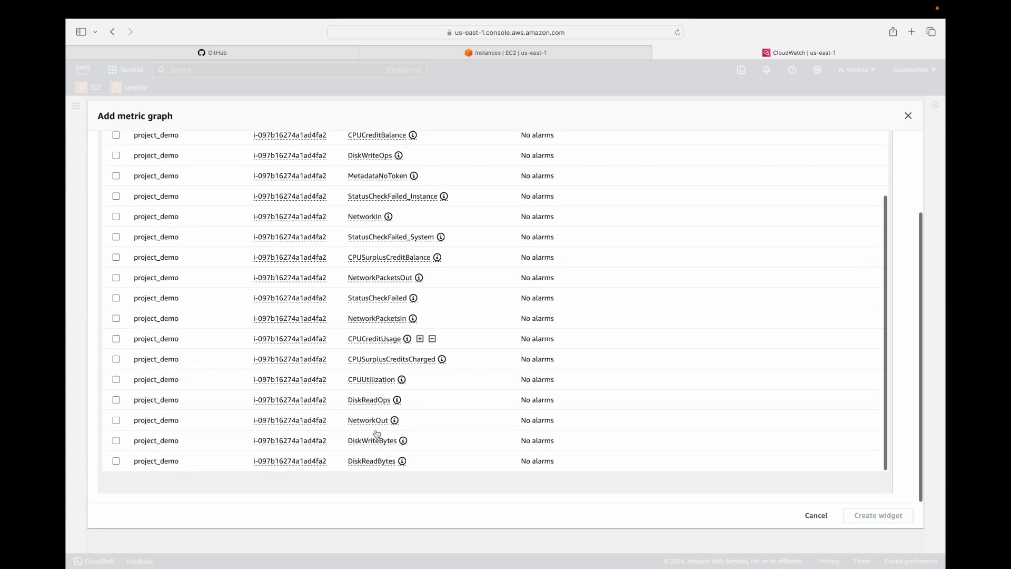
left_click(116, 443)
scroll(343, 287, "up", 4)
left_click(390, 158)
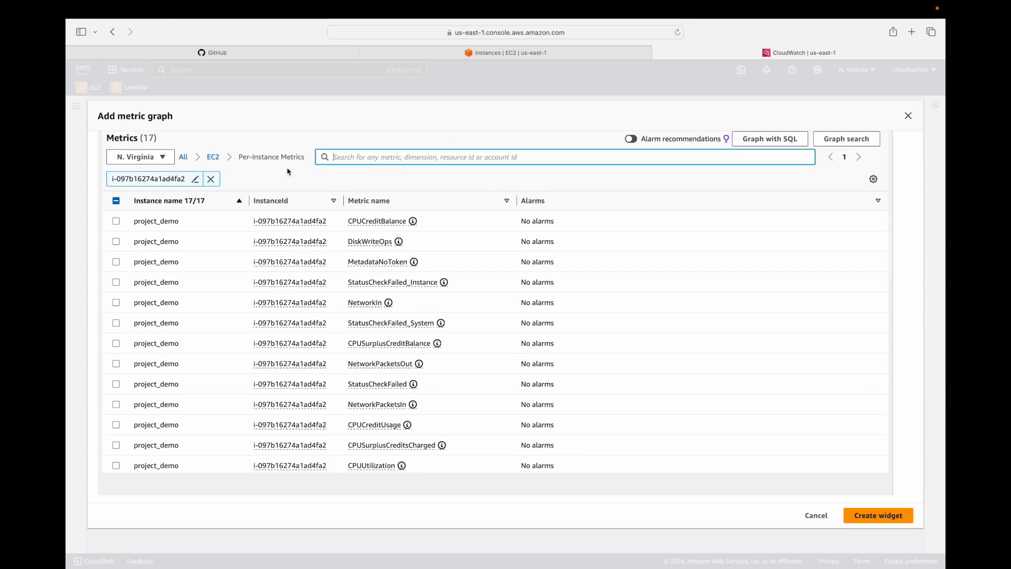
left_click(210, 178)
Try to filter the per-instance metrics by the instance name control_machine, and clear that filter.
left_click(348, 157)
type("co")
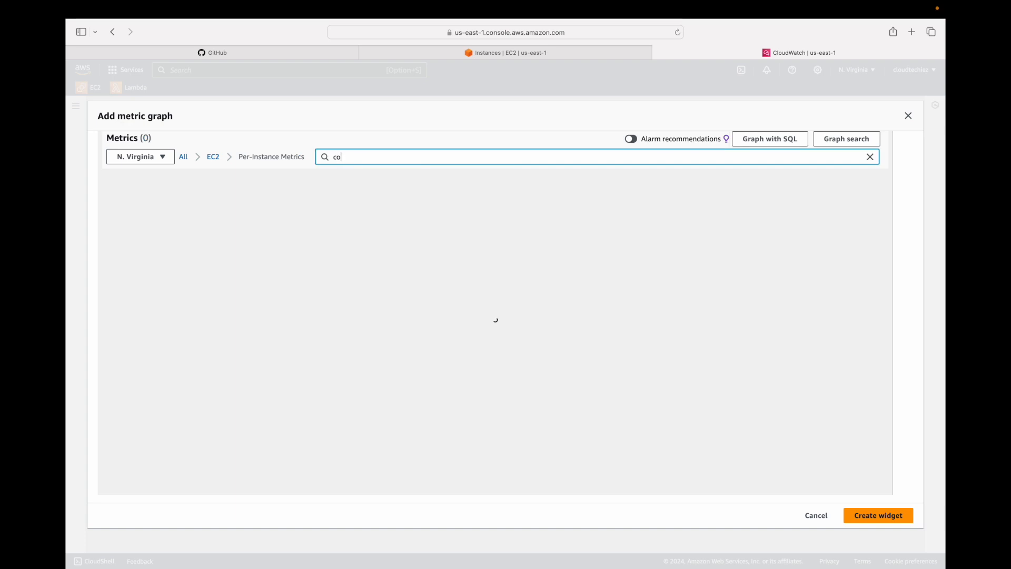
type("ntrol")
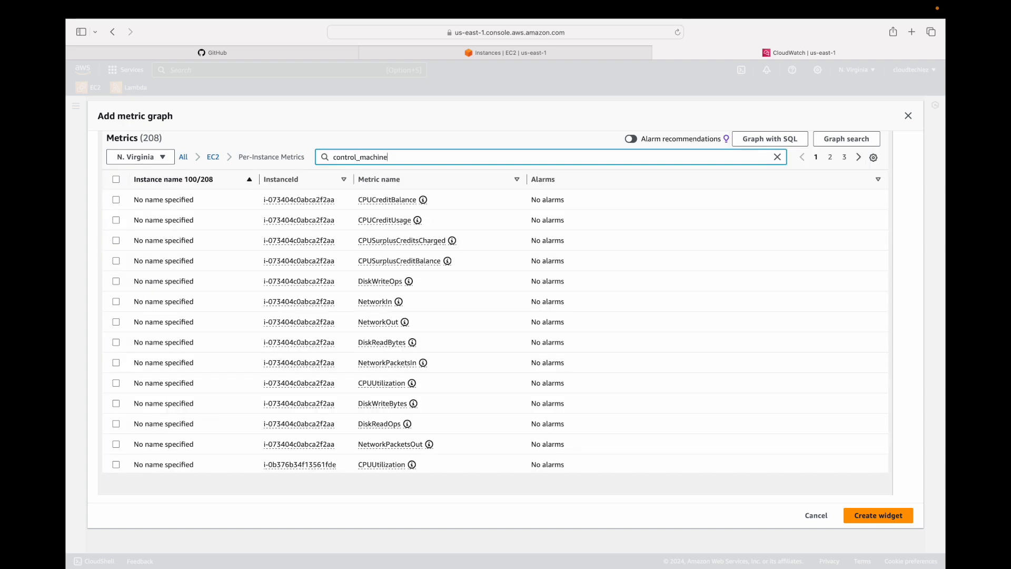
type("_machine")
key("Return")
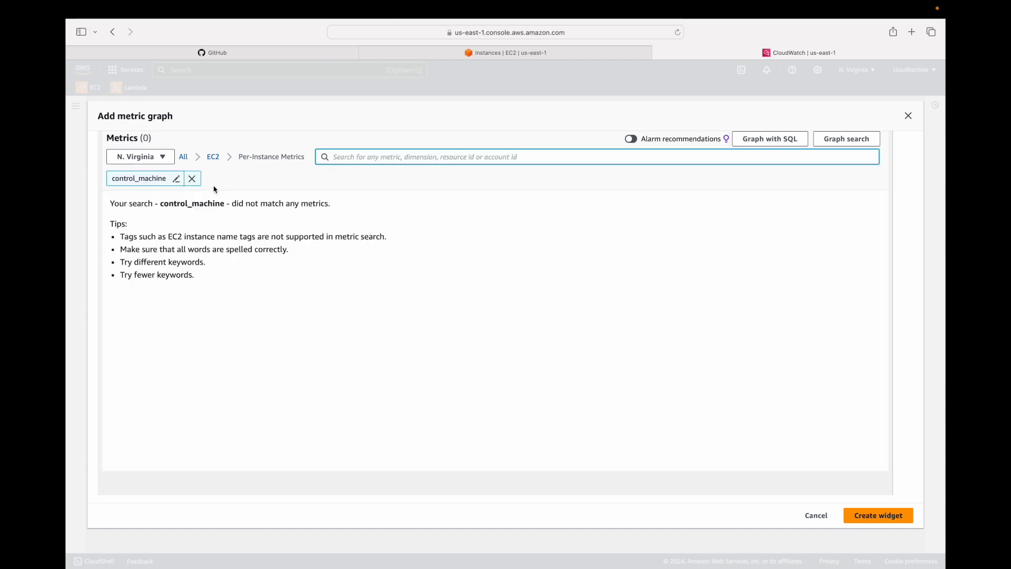
left_click(192, 179)
Copy the instance ID of Control_machine from its details on the EC2 Instances page.
left_click(592, 53)
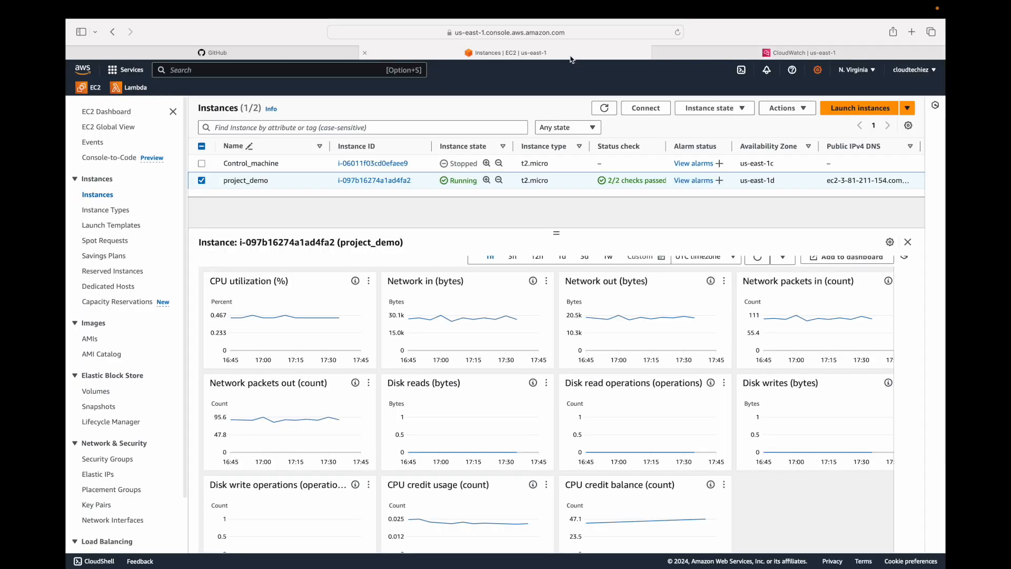
left_click(243, 164)
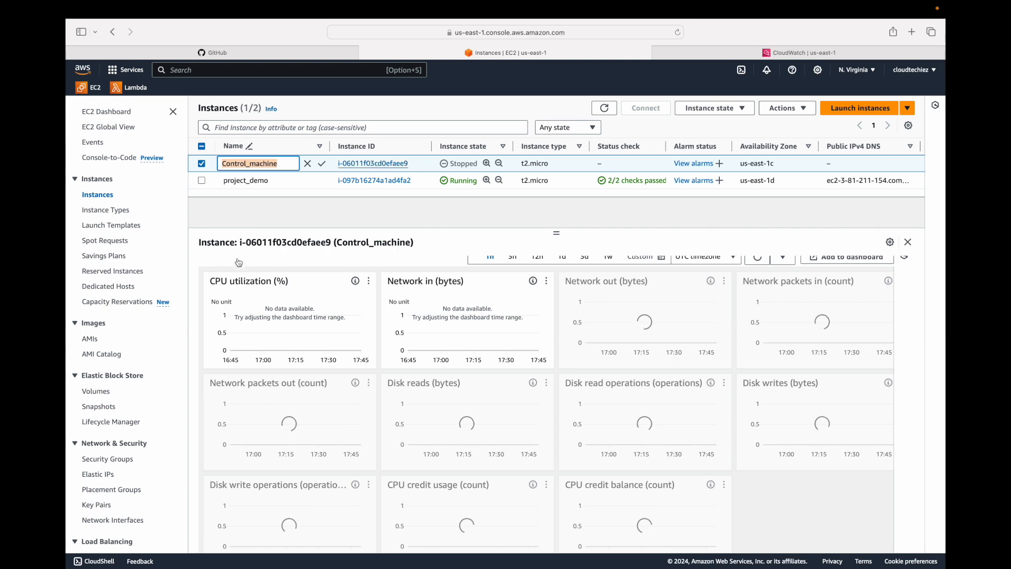
scroll(246, 280, "up", 3)
left_click(210, 266)
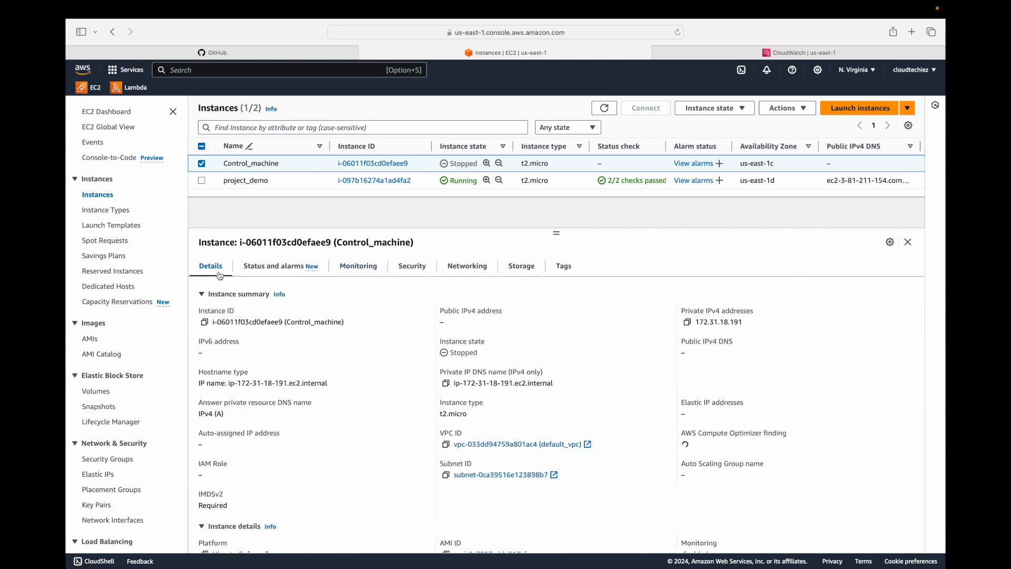
left_click(205, 322)
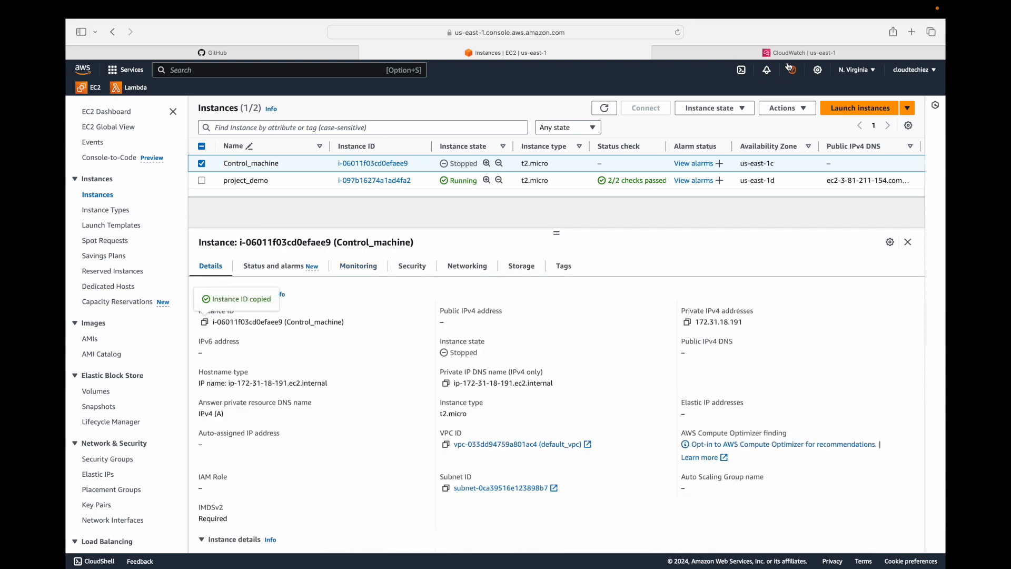
Filter the per-instance metrics in the CloudWatch graph setup by instance ID i-06011f03cd0efaee9.
left_click(801, 52)
left_click(414, 158)
key("super+v")
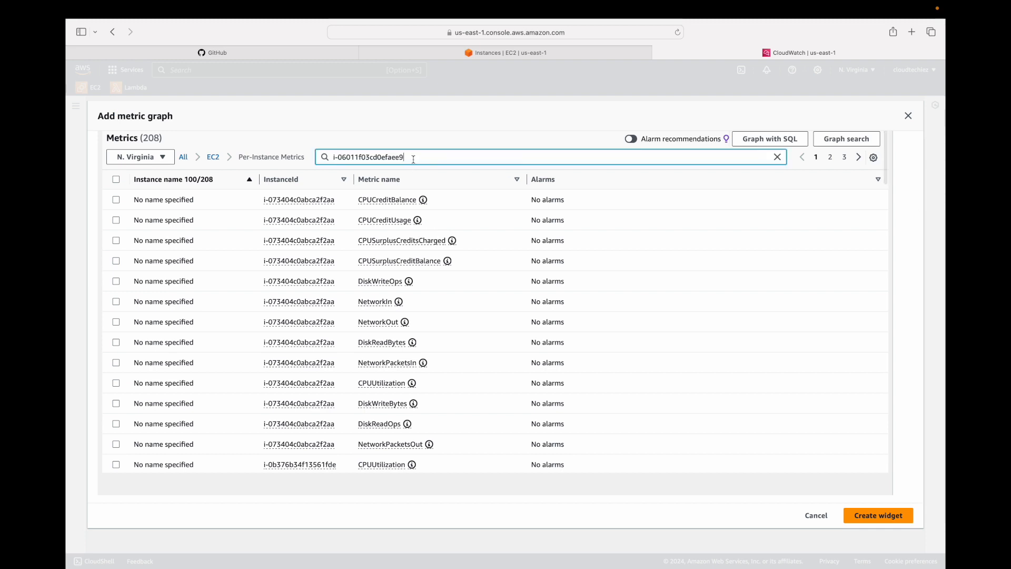
key("Return")
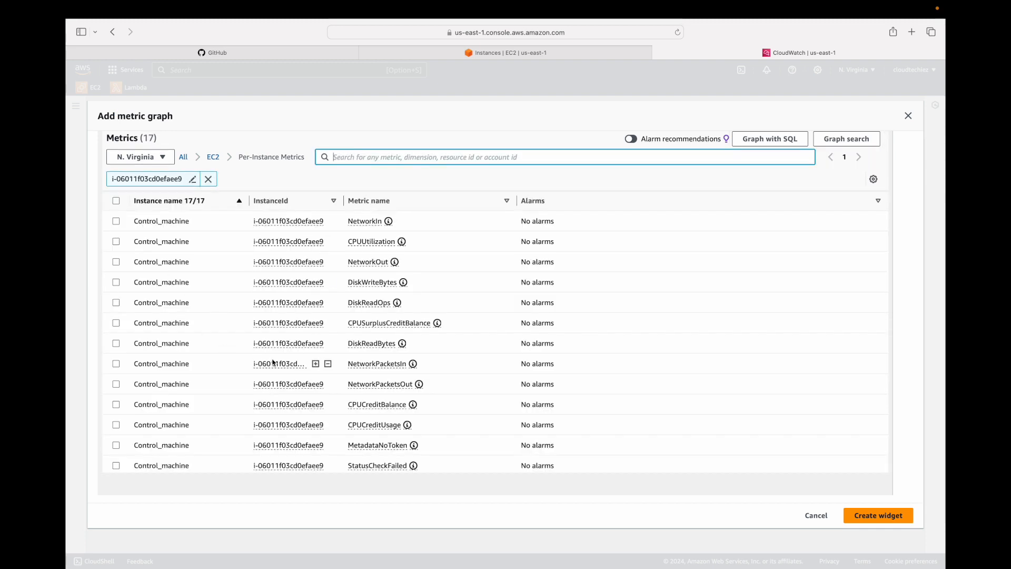
Add Control_machine's DiskWriteBytes metric to the graph and create the widget on the dashboard.
scroll(272, 358, "down", 2)
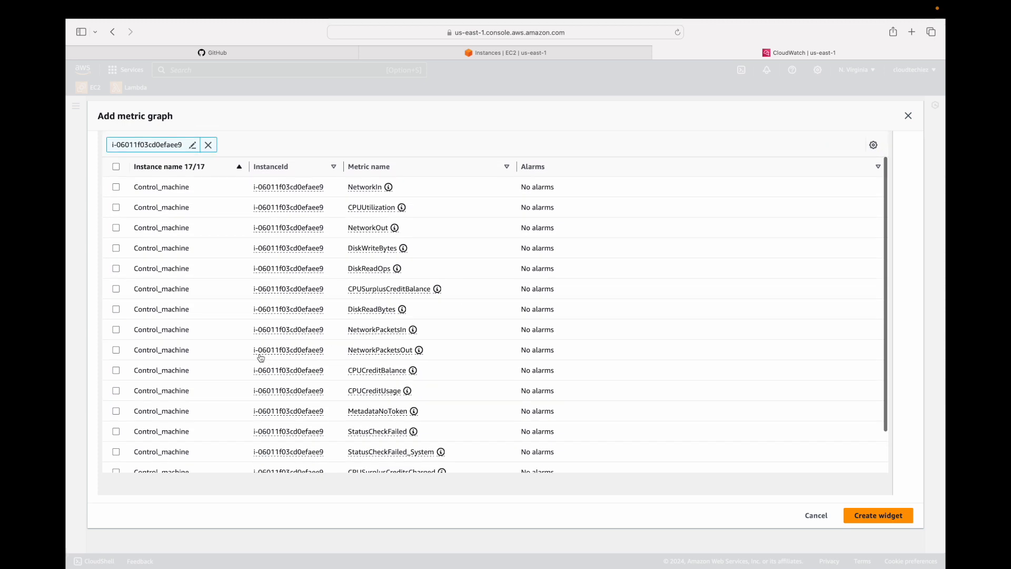
left_click(116, 248)
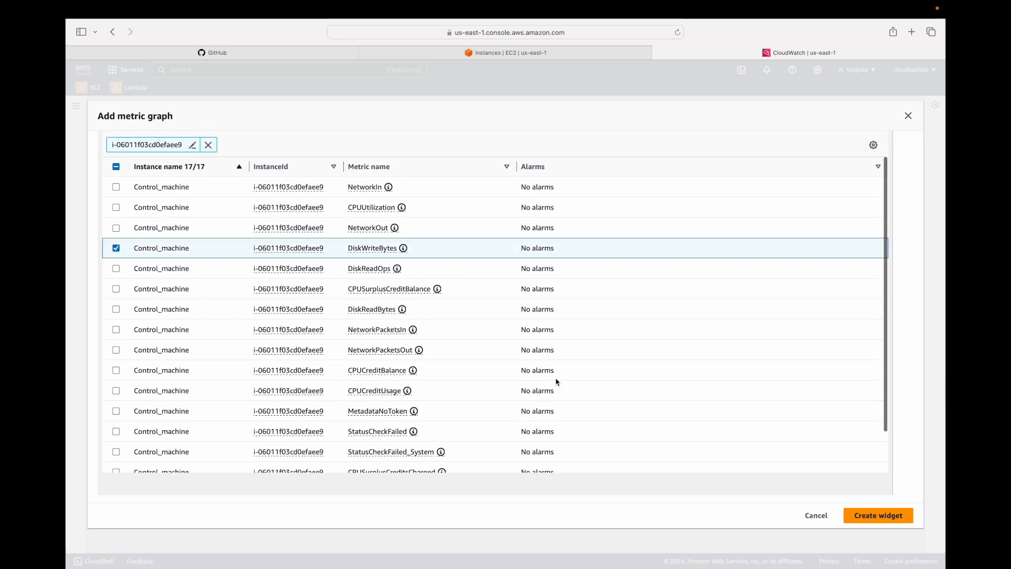
scroll(527, 379, "up", 2)
left_click(864, 513)
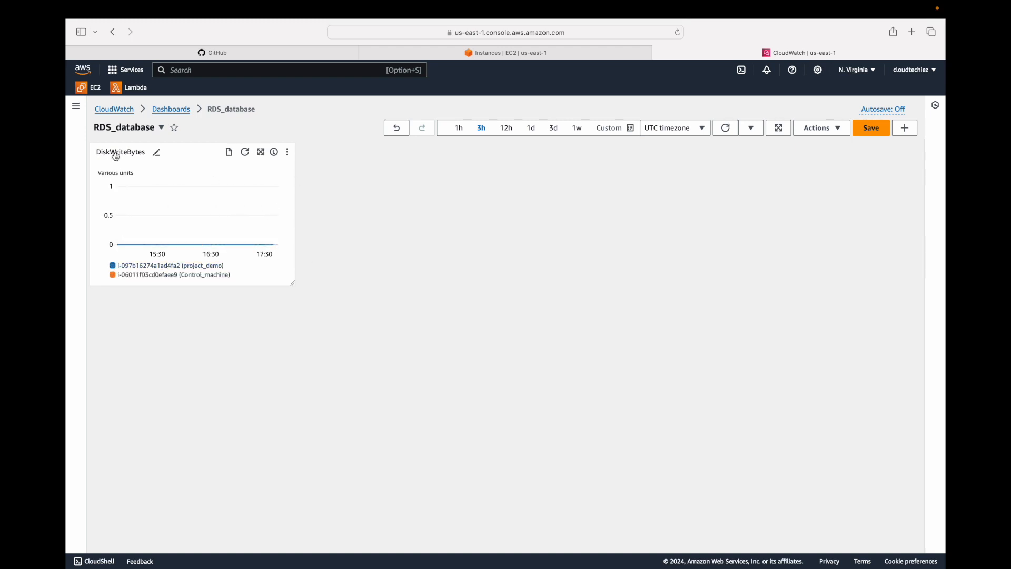
Enlarge the DiskWriteBytes widget and view its data over 1 week, and over a custom relative range of 3 months.
left_click(260, 152)
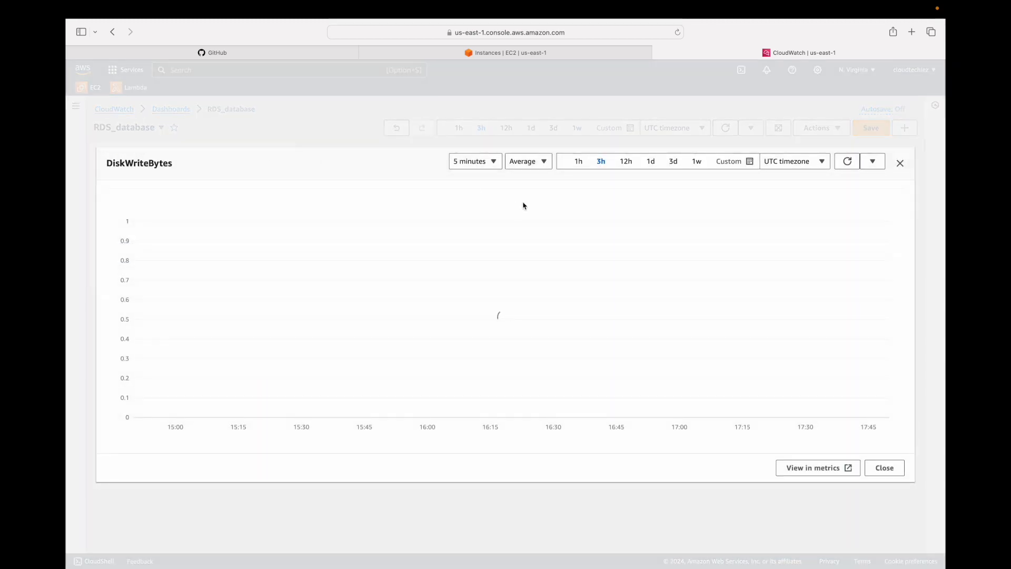
left_click(698, 162)
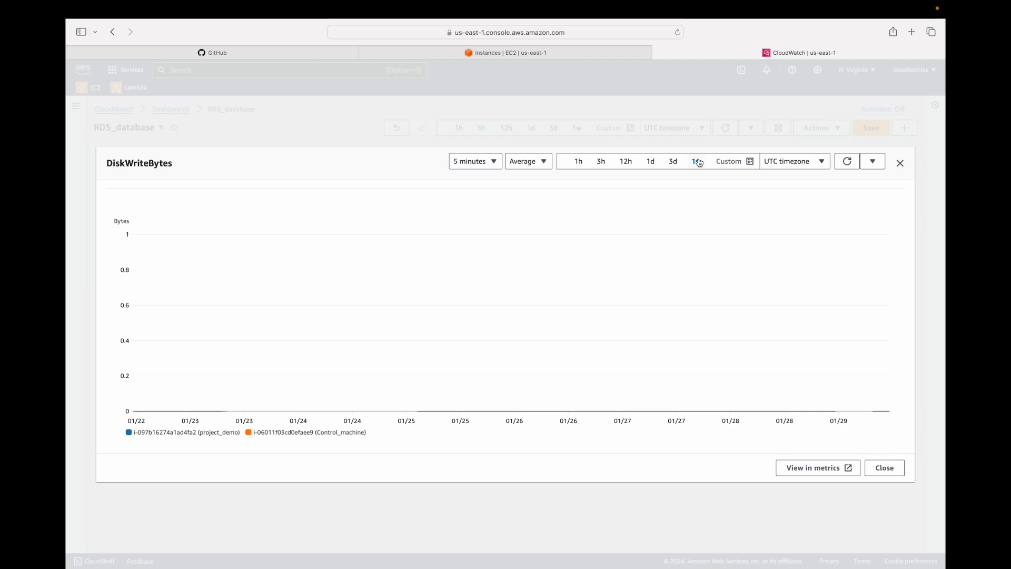
left_click(728, 162)
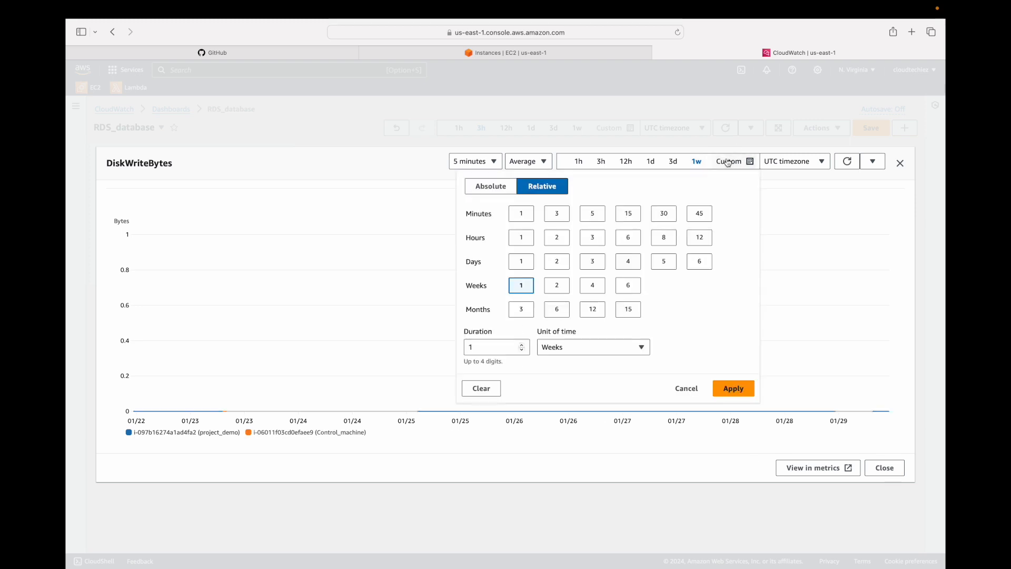
left_click(527, 314)
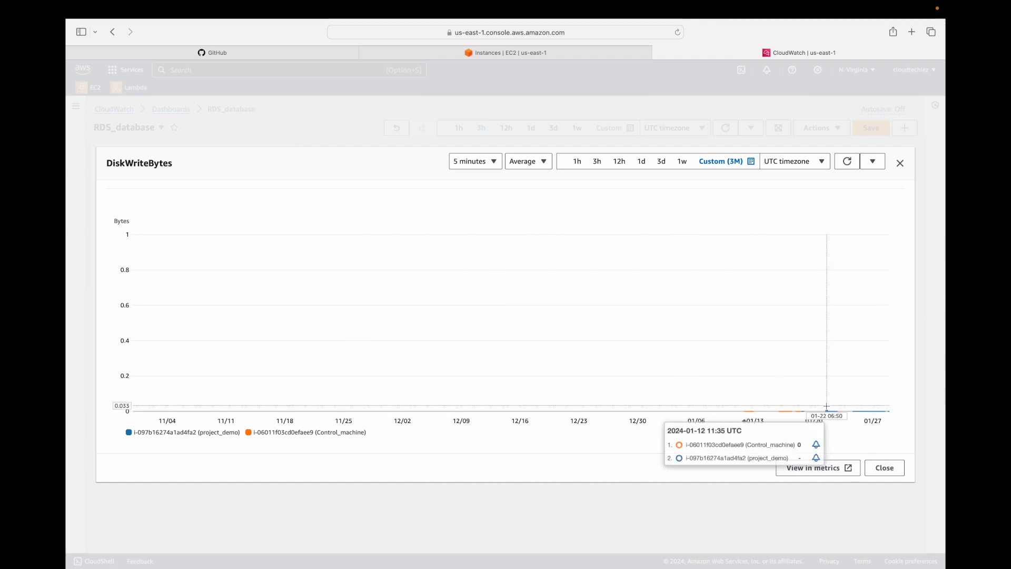
Close the enlarged DiskWriteBytes graph and save the RDS_database dashboard, dismissing the autosave notice.
left_click(881, 477)
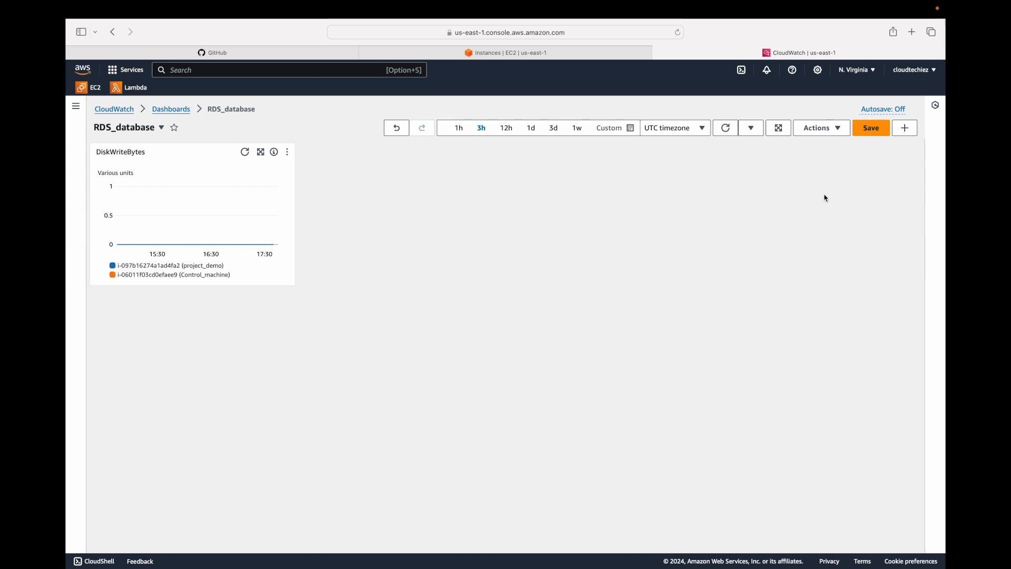
left_click(875, 127)
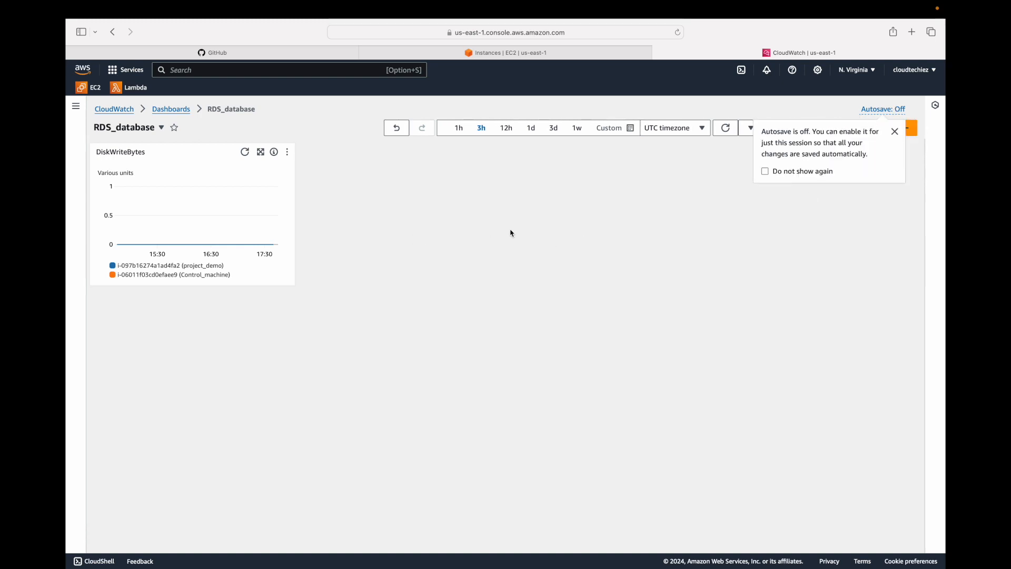
left_click(895, 131)
Start a new CloudWatch line metrics widget and filter the EC2 per-instance metrics by instance ID i-06011f03cd0efaee9.
left_click(910, 134)
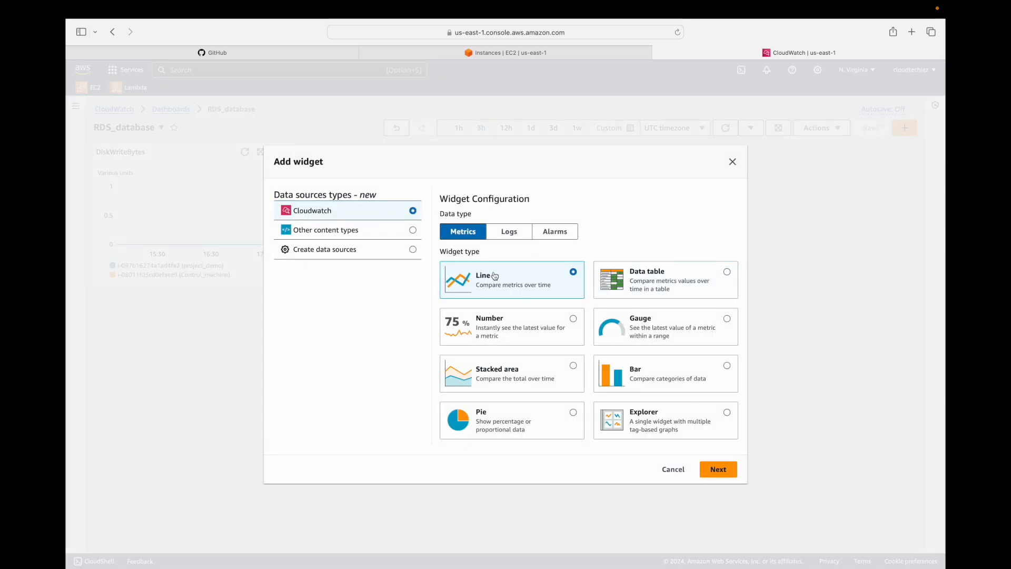
left_click(718, 469)
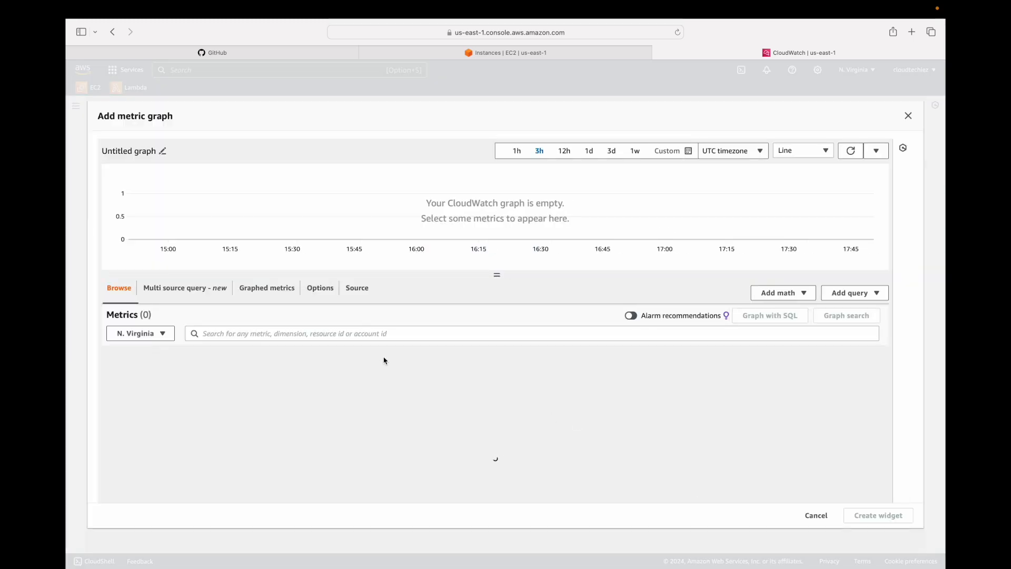
left_click(510, 367)
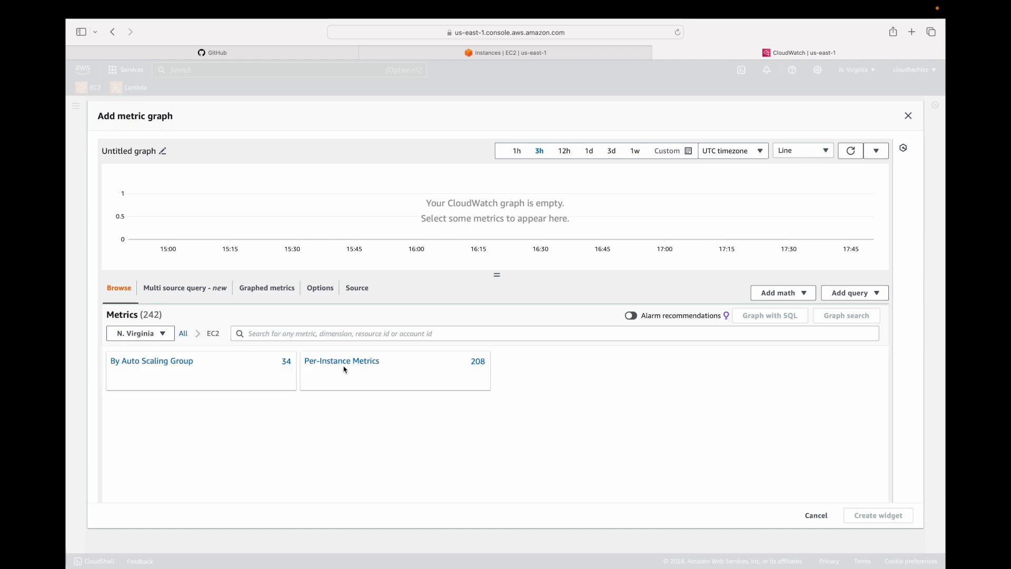
left_click(349, 363)
left_click(397, 333)
key("super+v")
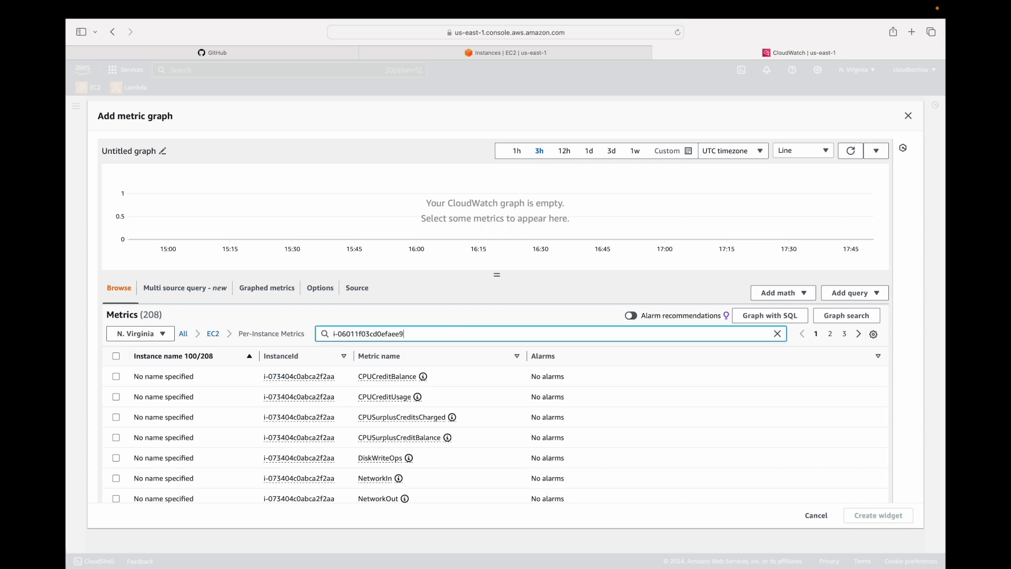
key("Return")
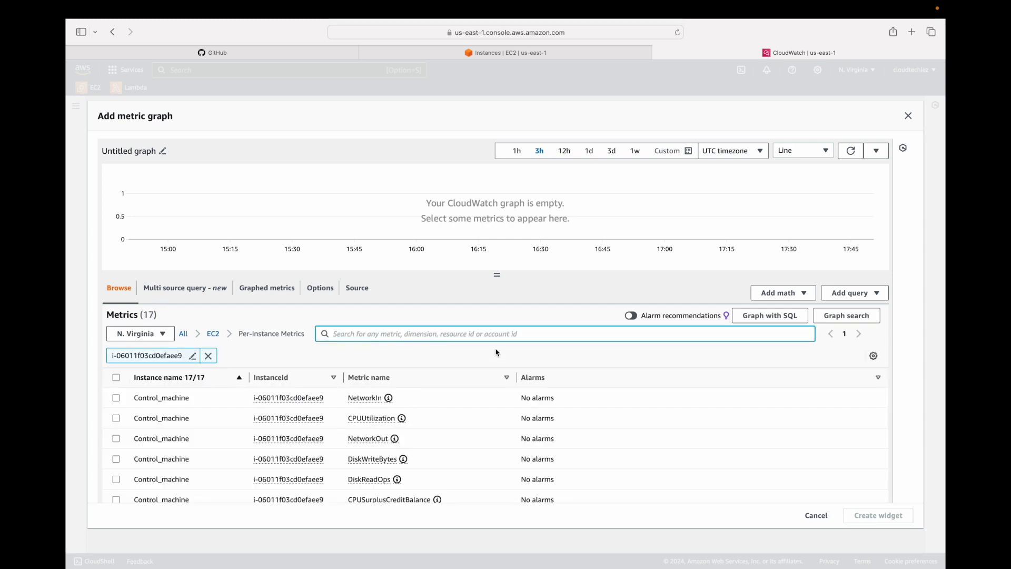
Select Control_machine's DiskWriteOps metric and create the widget on the dashboard.
scroll(458, 389, "down", 2)
scroll(457, 397, "down", 5)
scroll(456, 397, "down", 3)
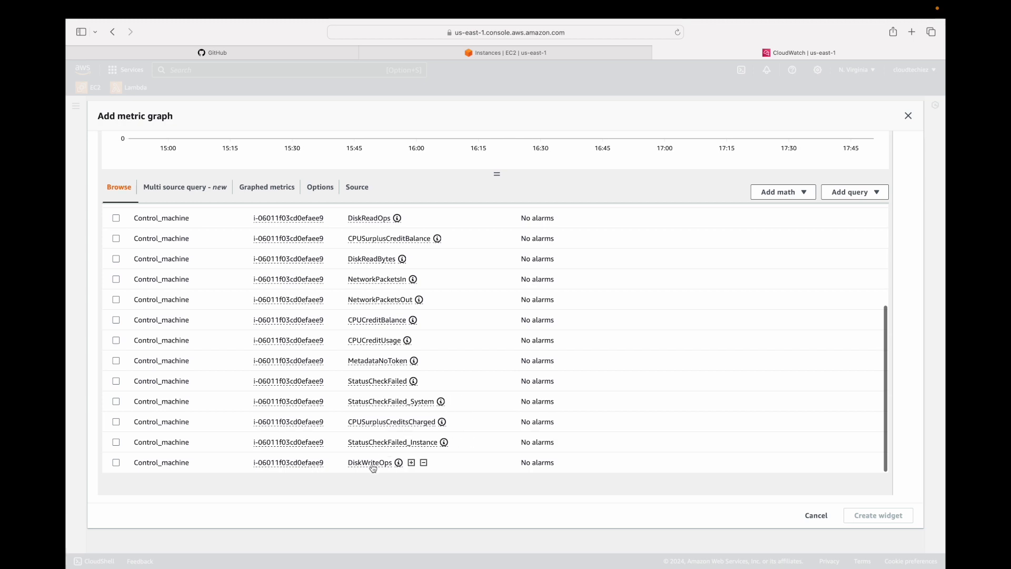
left_click(117, 463)
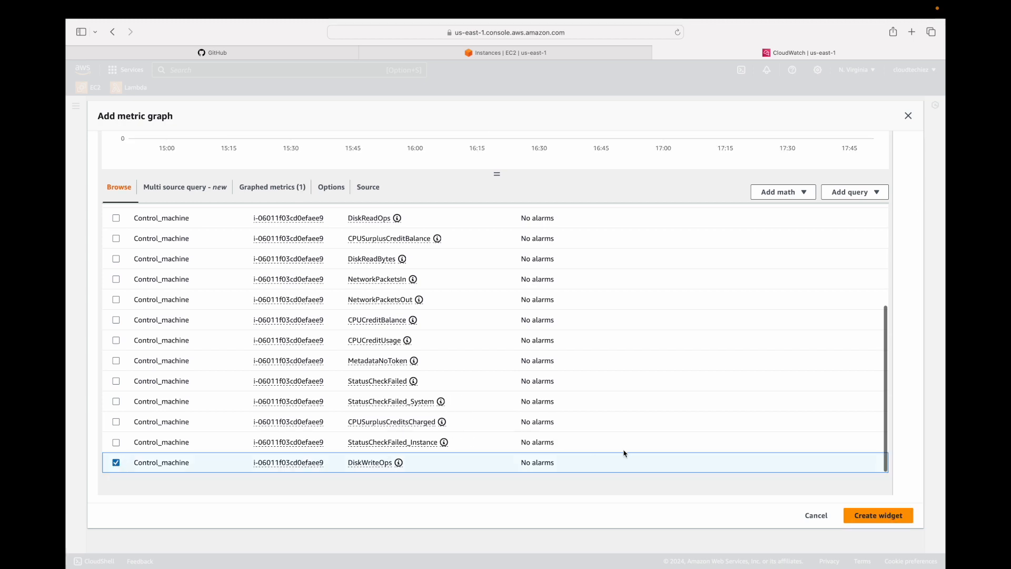
left_click(867, 516)
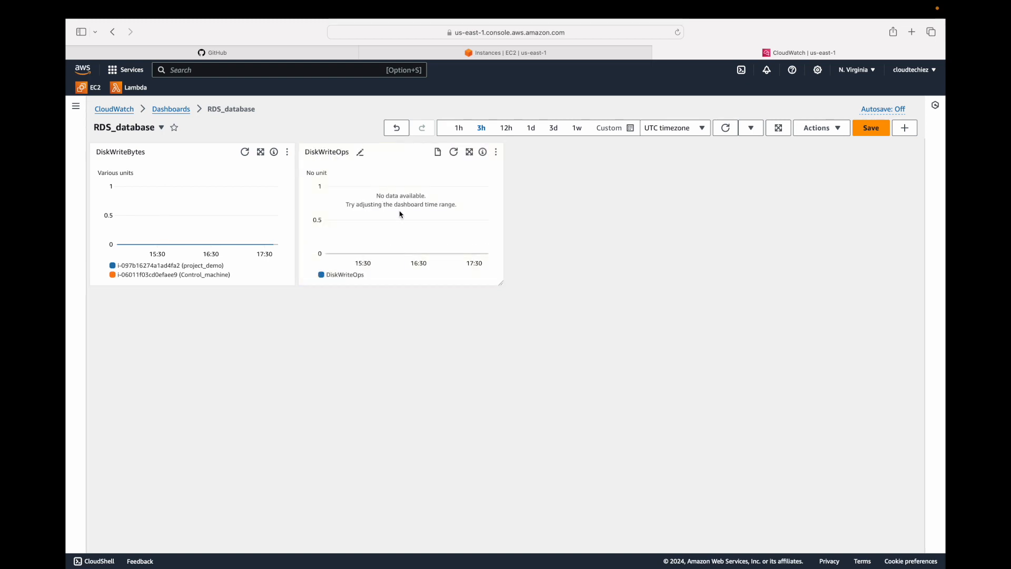
Enlarge the DiskWriteOps widget, examine its data over 1 week, and close the enlarged view.
left_click(469, 152)
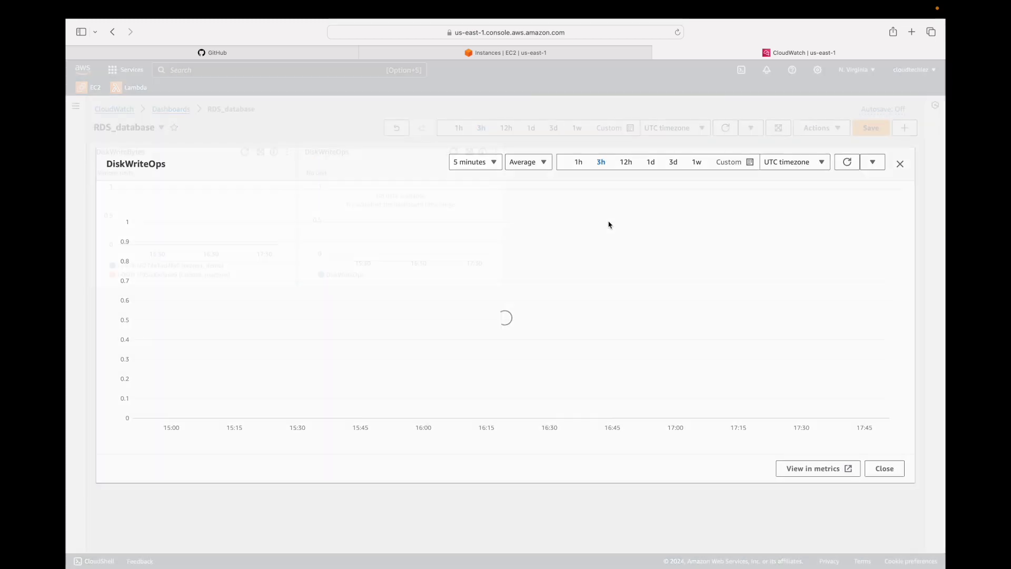
left_click(695, 163)
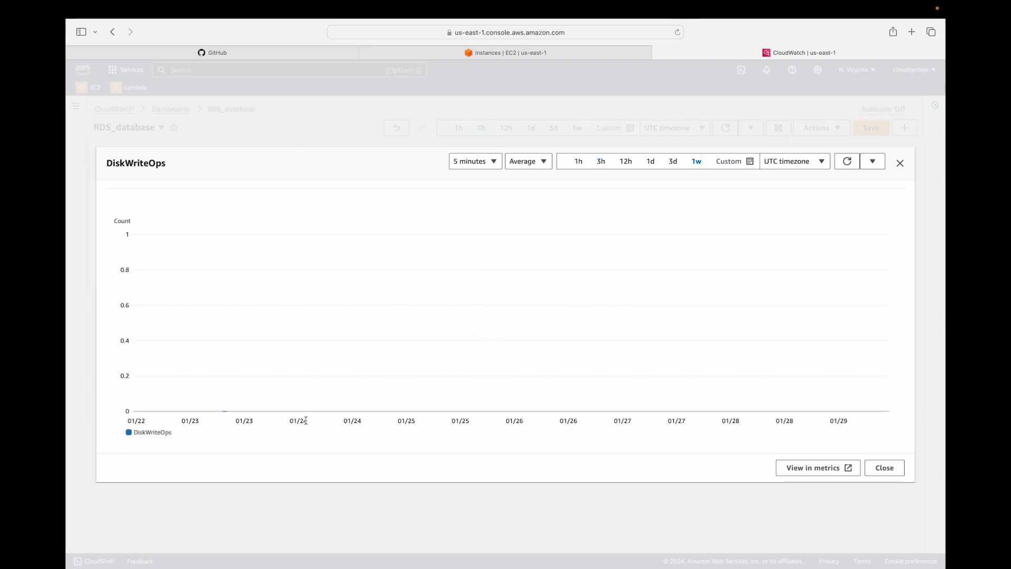
mouse_move(225, 414)
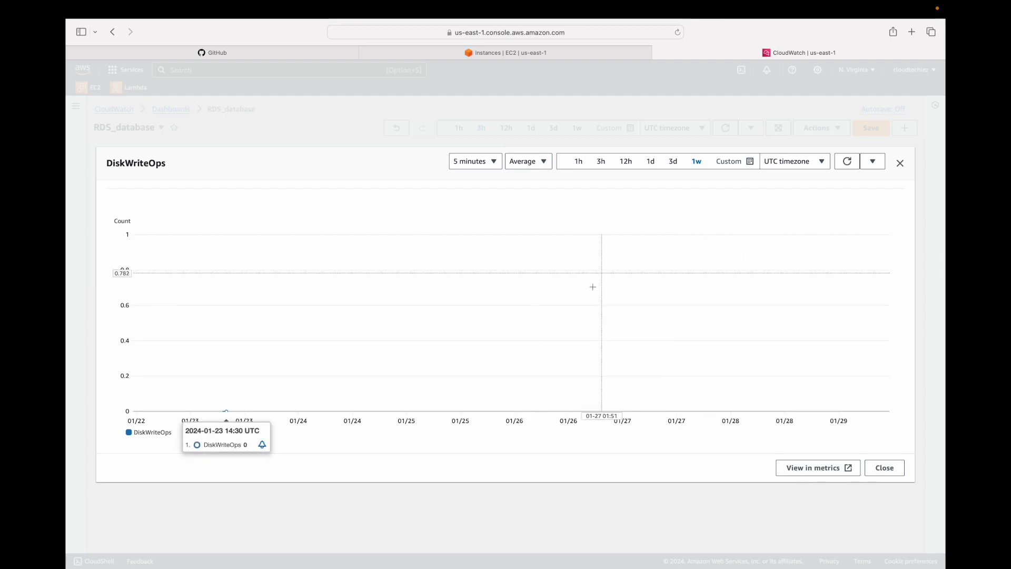
left_click(885, 468)
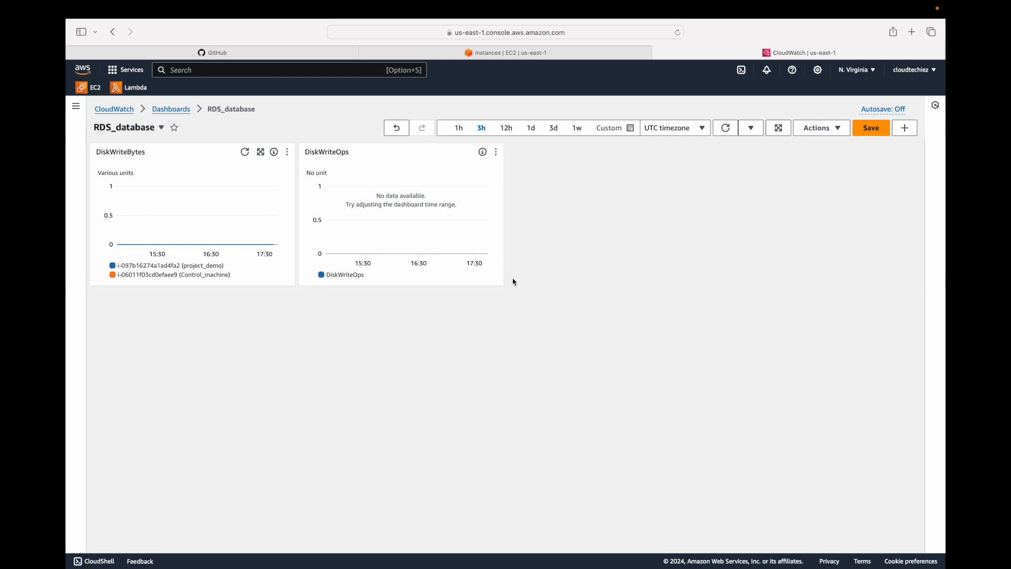
Start another line metrics widget and filter its EC2 per-instance metrics by Control_machine's instance ID, i-06011f03cd0efaee9.
left_click(905, 128)
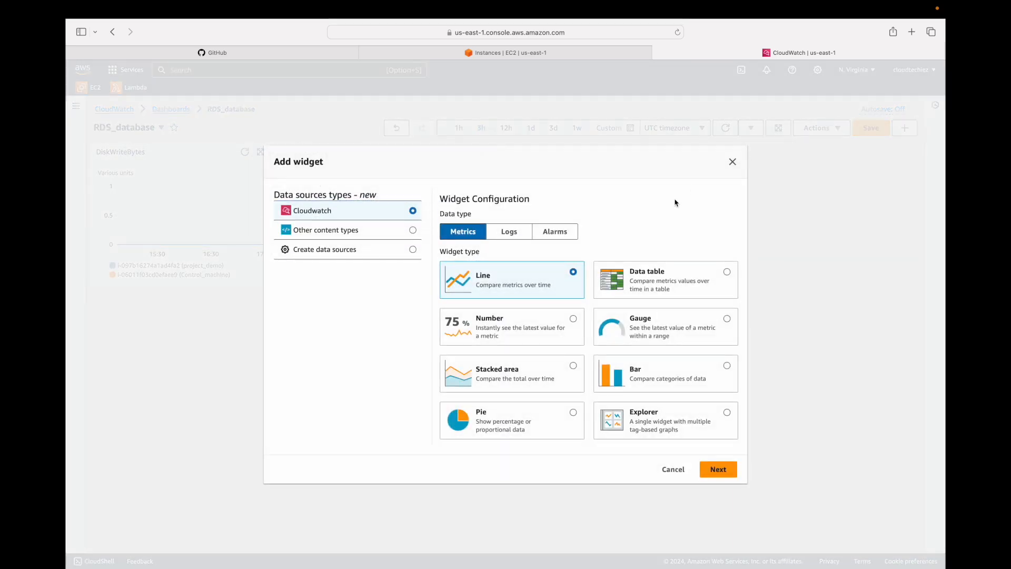
left_click(711, 468)
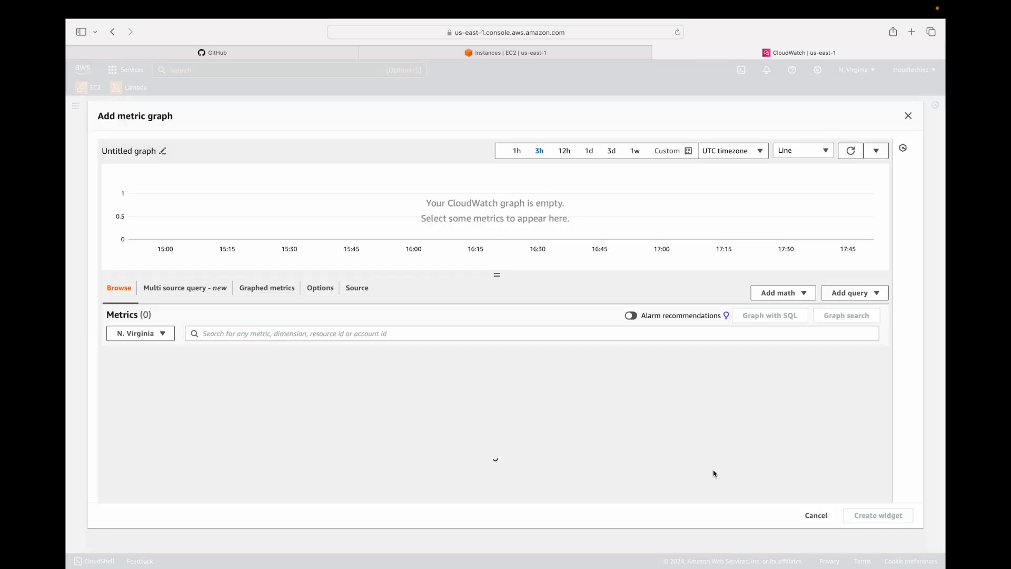
left_click(509, 373)
left_click(353, 364)
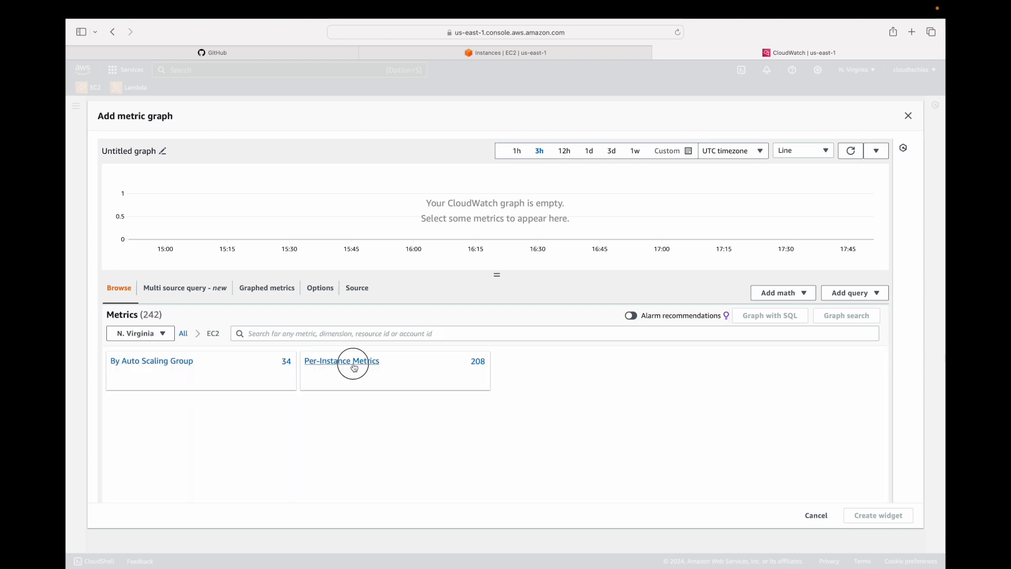
left_click(358, 334)
key("super+v")
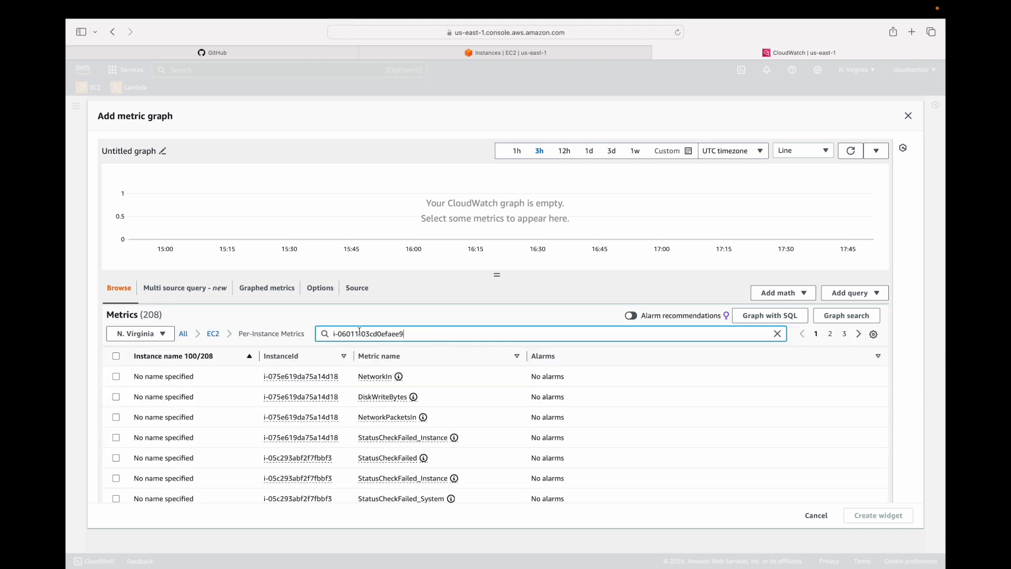
key("Return")
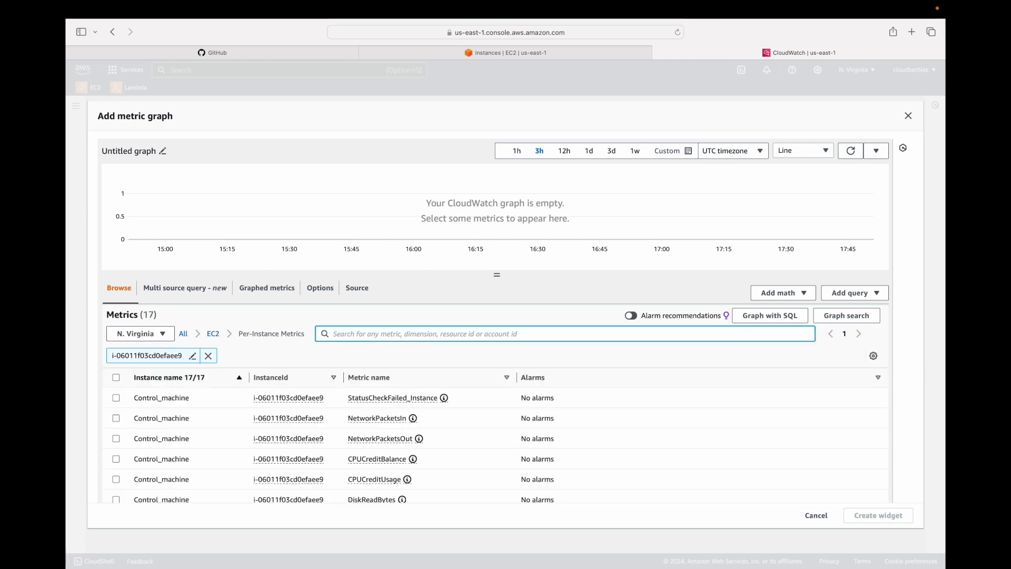
Enlarge the metrics list area, select Control_machine's CPUCreditUsage metric, and create the widget.
left_click_drag(499, 277, 505, 182)
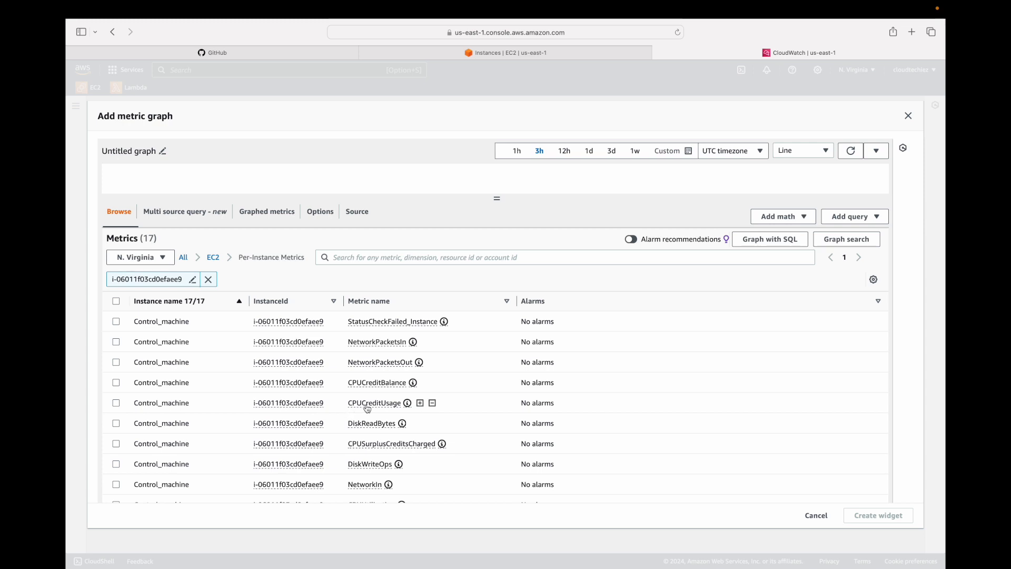
left_click(116, 404)
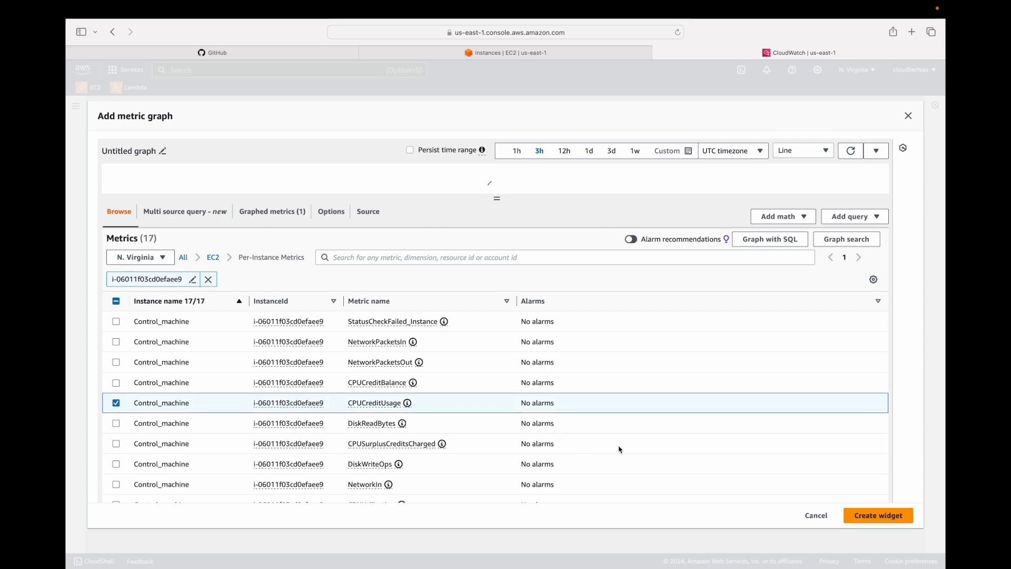
left_click(867, 515)
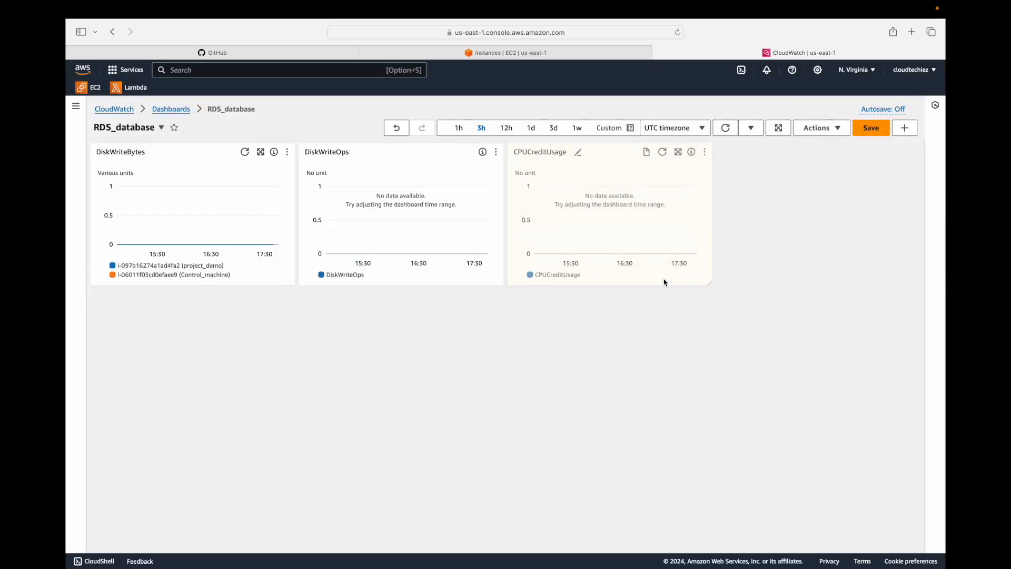
View the enlarged CPUCreditUsage graph over 3 days and over the default 3-hour range, closing it each time.
left_click(678, 152)
left_click(671, 164)
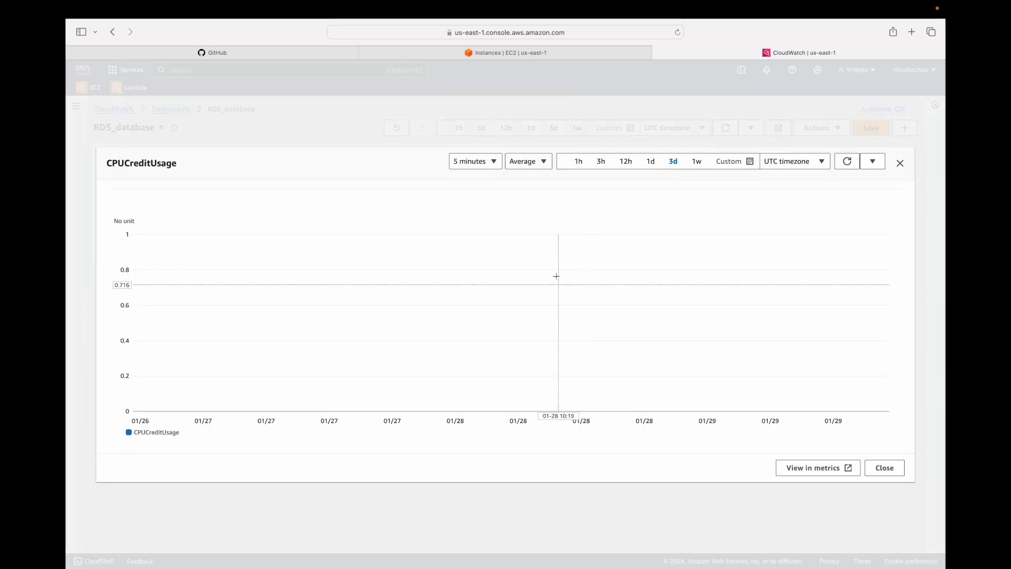
left_click(900, 167)
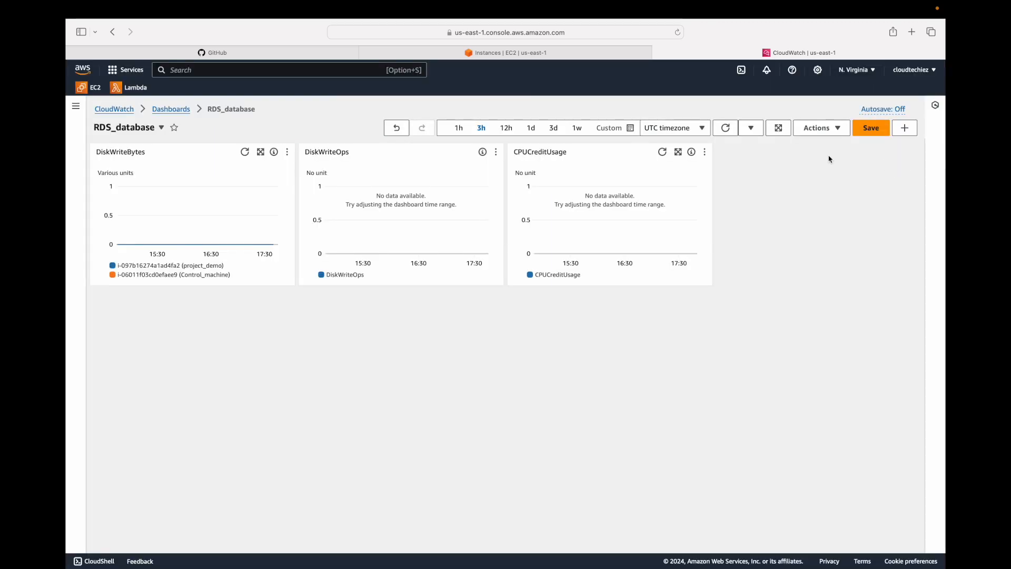
left_click(678, 153)
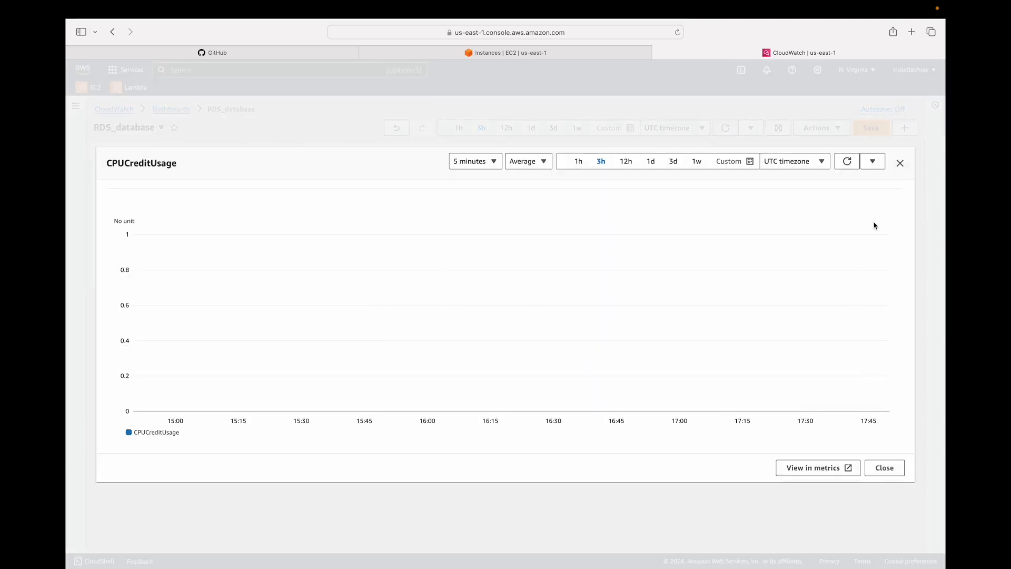
left_click(904, 165)
Open the CPUCreditUsage widget for editing and browse to the EC2 per-instance metrics.
left_click(705, 155)
left_click(717, 174)
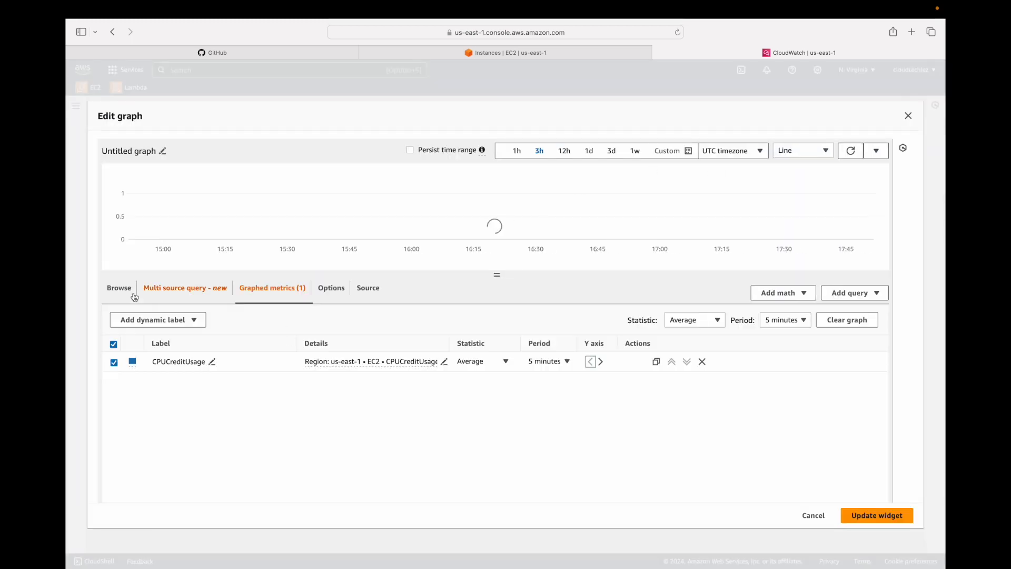
left_click(125, 290)
left_click(504, 367)
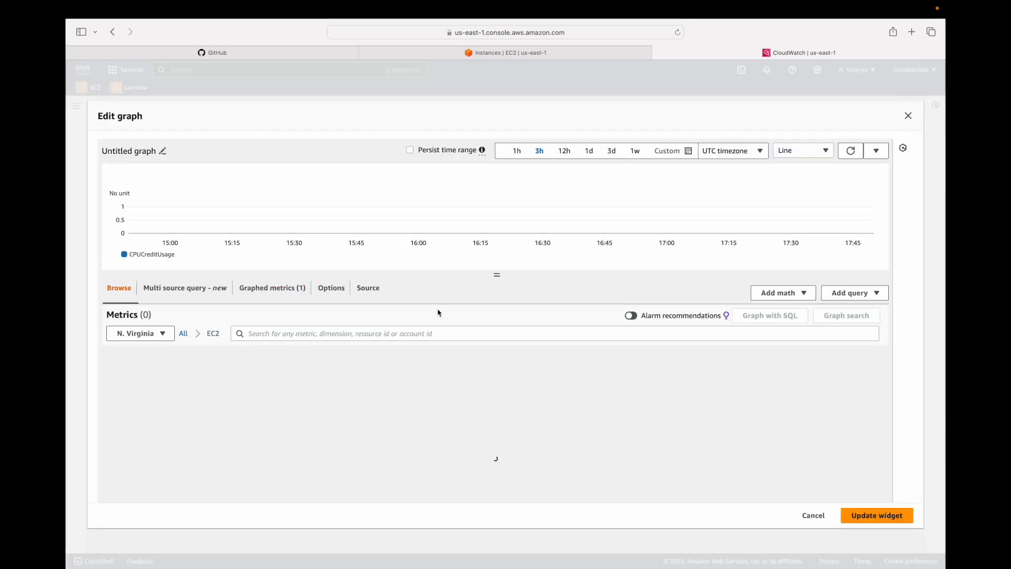
left_click(358, 332)
left_click(348, 367)
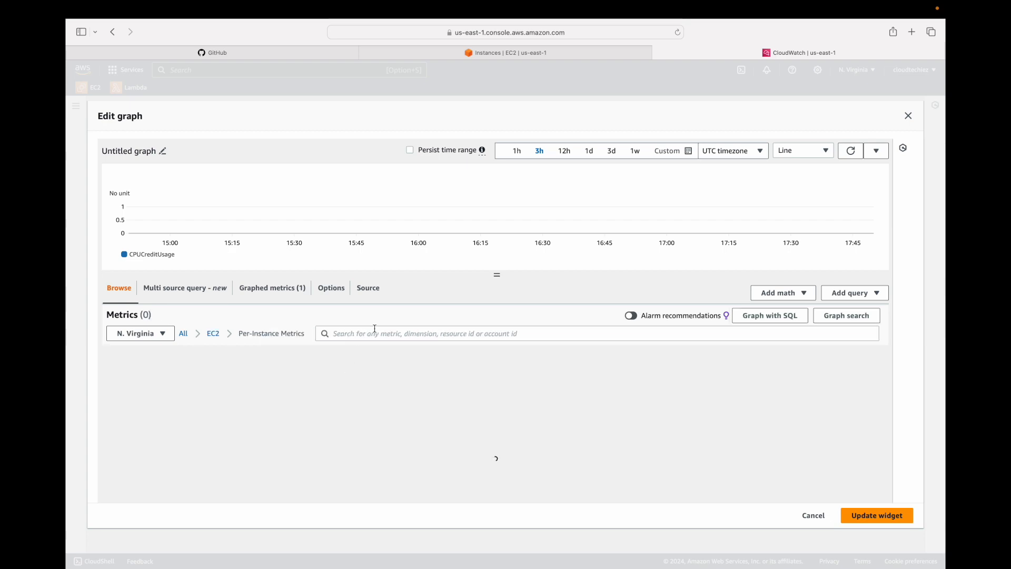
Copy the instance ID of project_demo from its details on the EC2 Instances page.
left_click(506, 52)
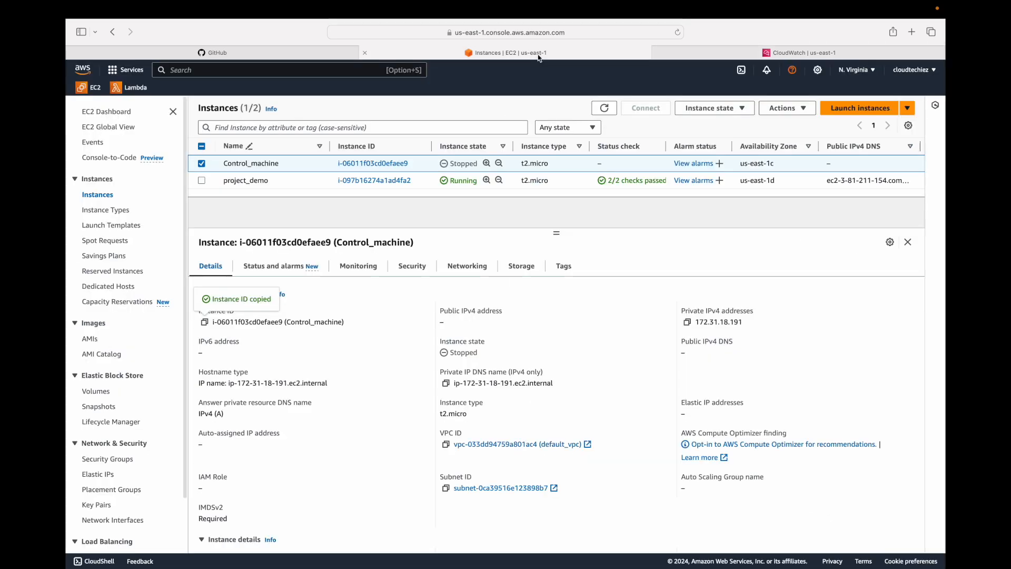
left_click(293, 180)
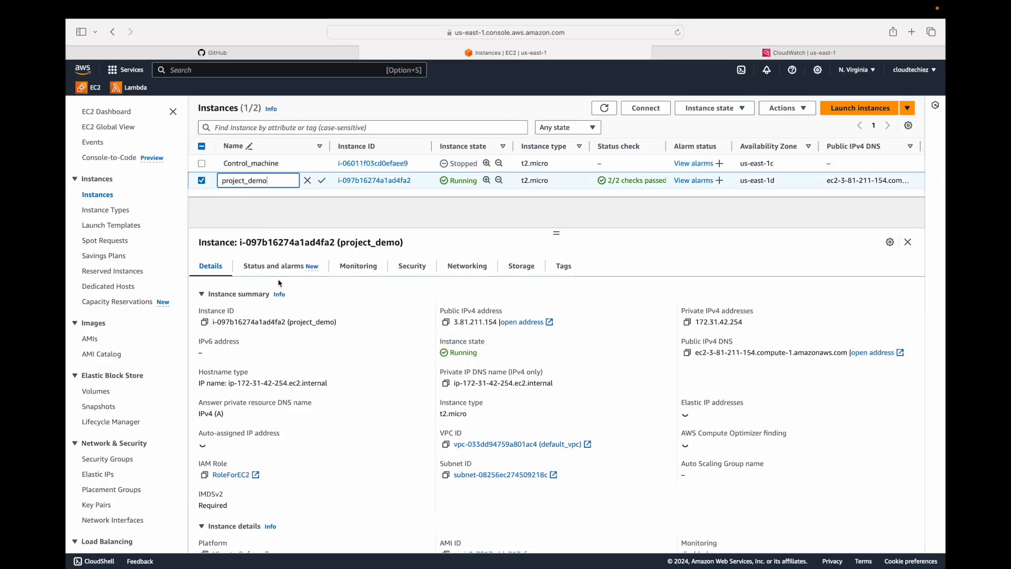
left_click(204, 324)
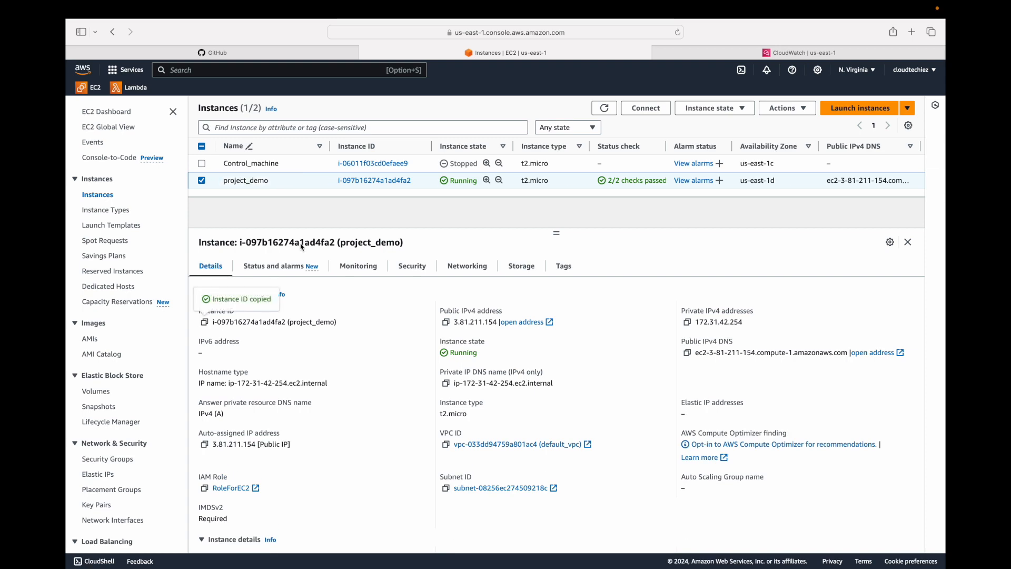
Return to the CloudWatch graph editor and filter the EC2 per-instance metrics by the copied project_demo instance ID.
left_click(719, 53)
key("super+v")
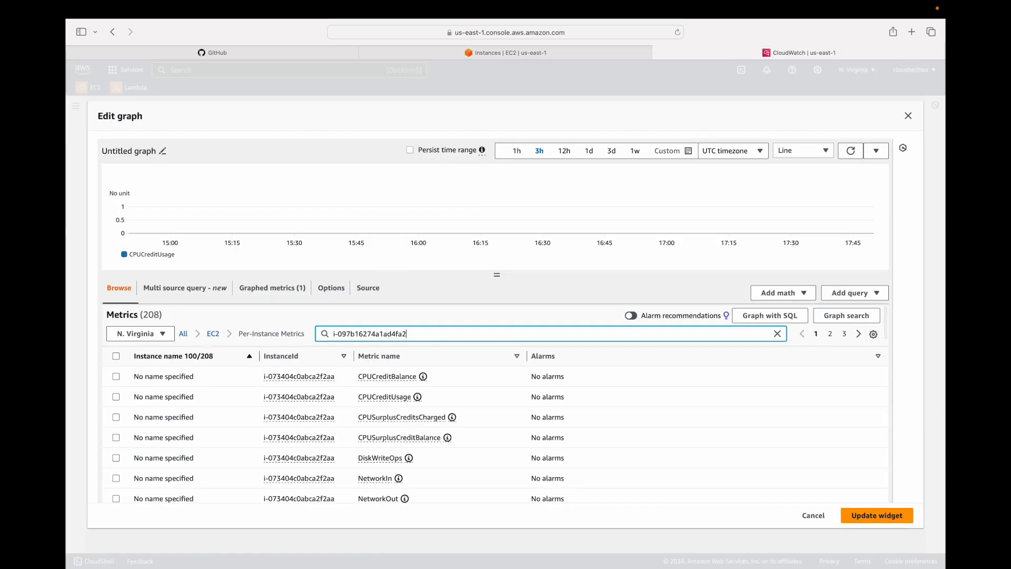
key("Return")
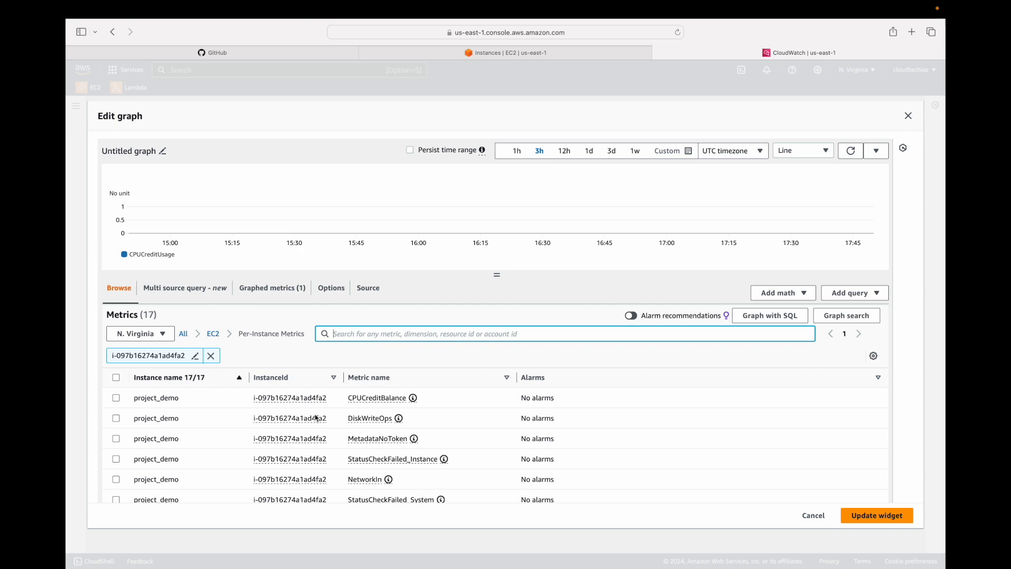
Add project_demo's CPUCreditUsage metric to the graph and update the widget.
scroll(315, 417, "down", 5)
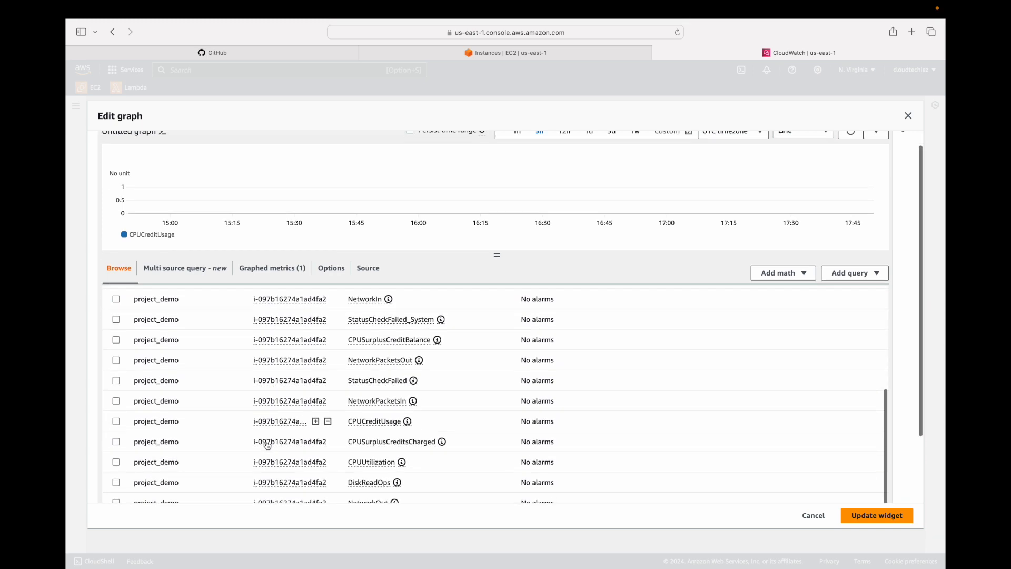
scroll(266, 445, "down", 3)
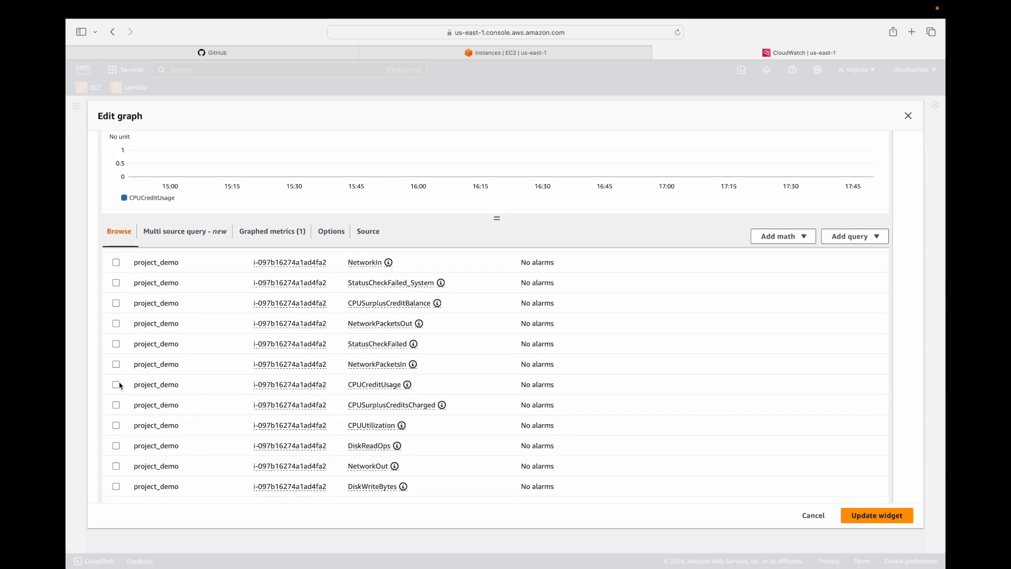
left_click(116, 385)
scroll(337, 327, "up", 4)
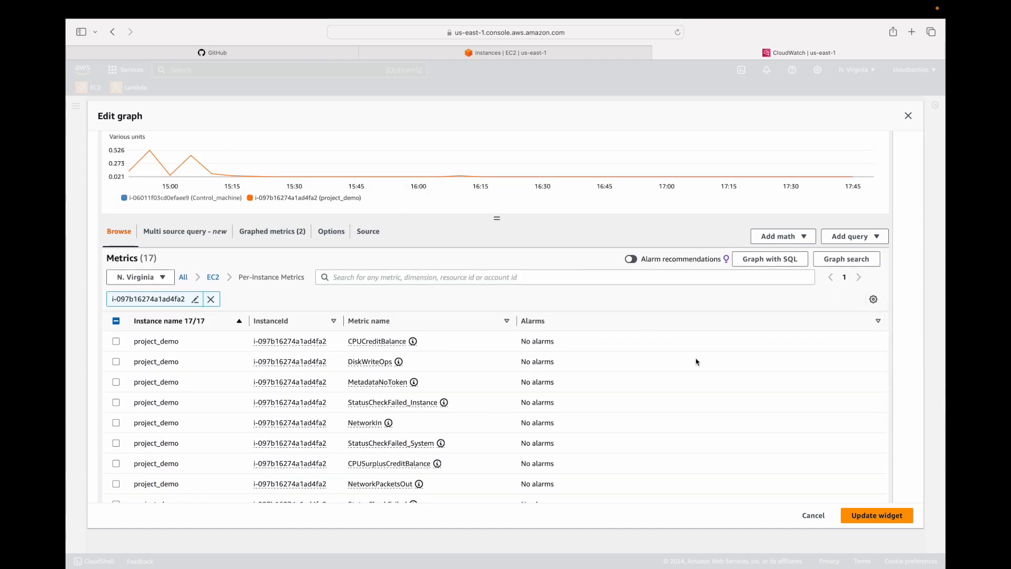
left_click(867, 515)
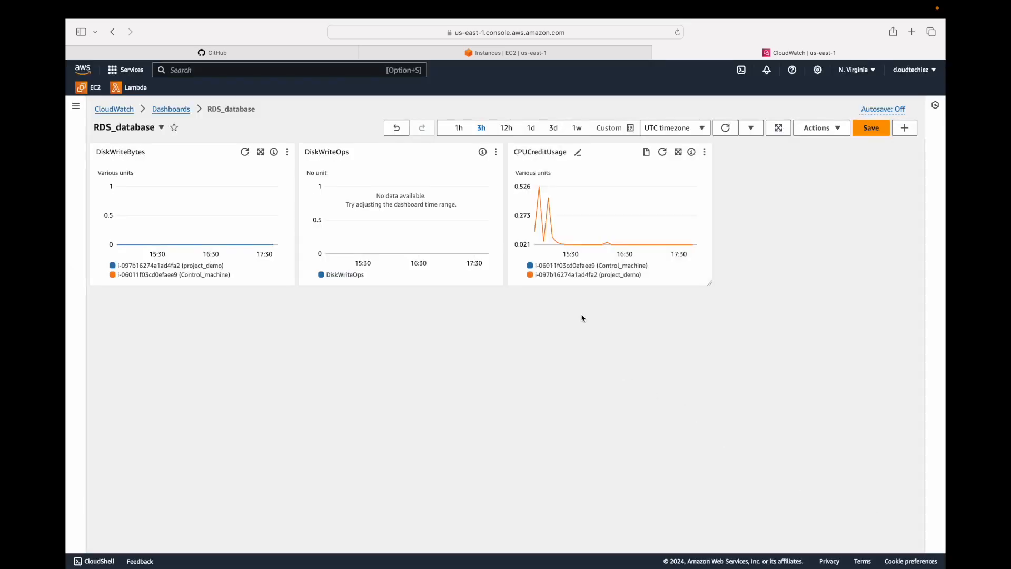
Examine the Control_machine metric details and the plotted values in the CPUCreditUsage widget.
left_click(591, 265)
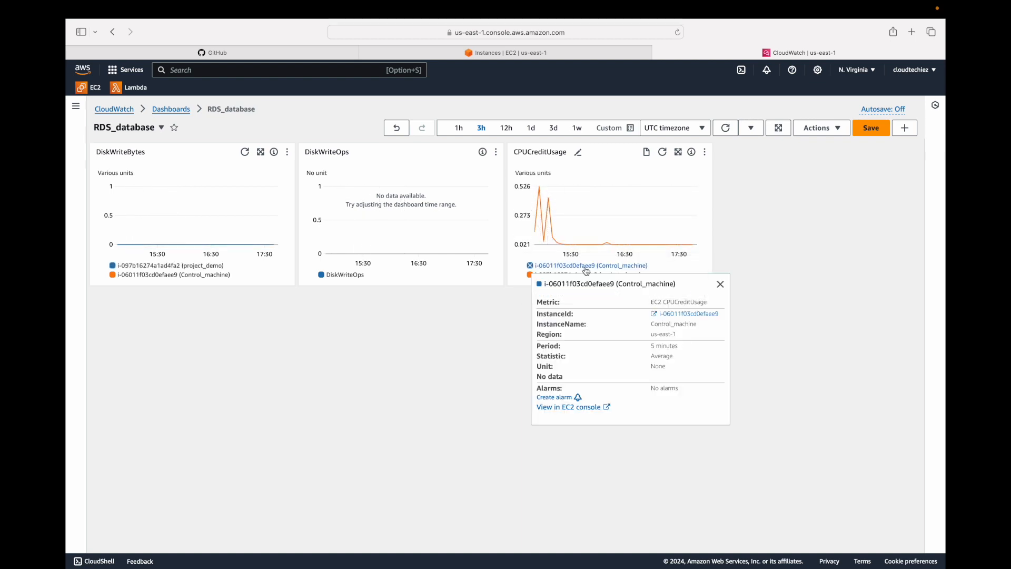
left_click(787, 275)
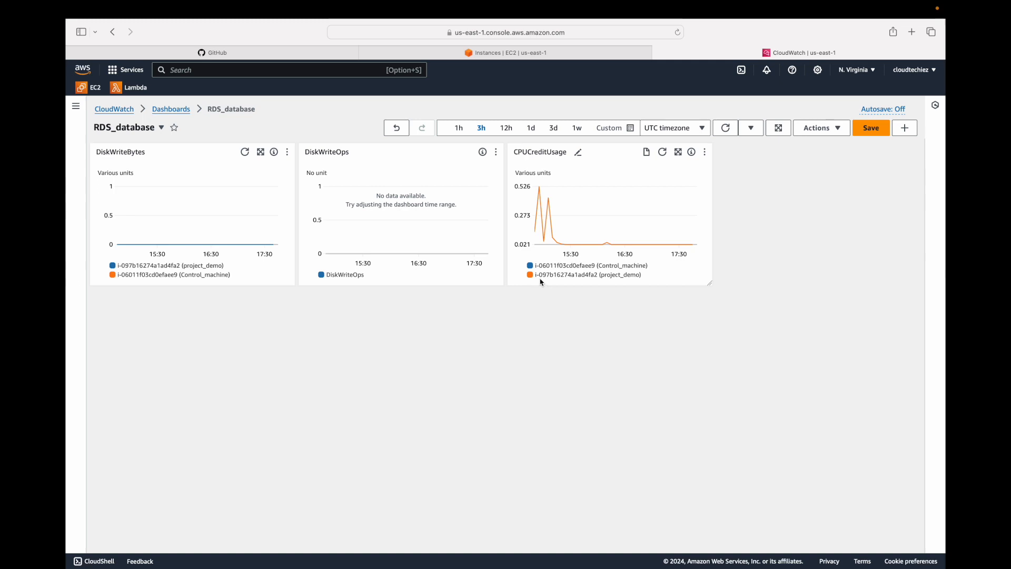
left_click(566, 266)
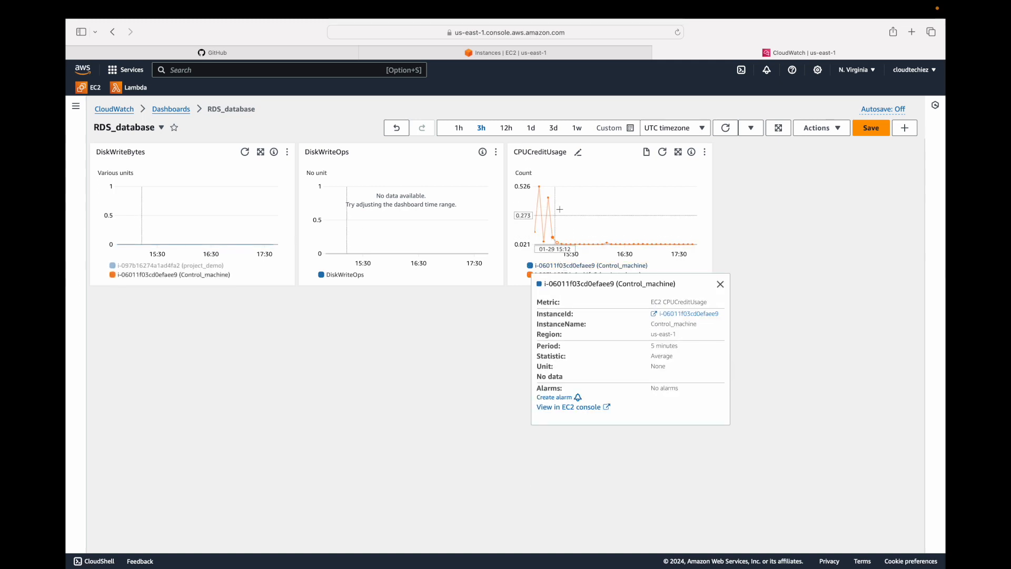
left_click(594, 198)
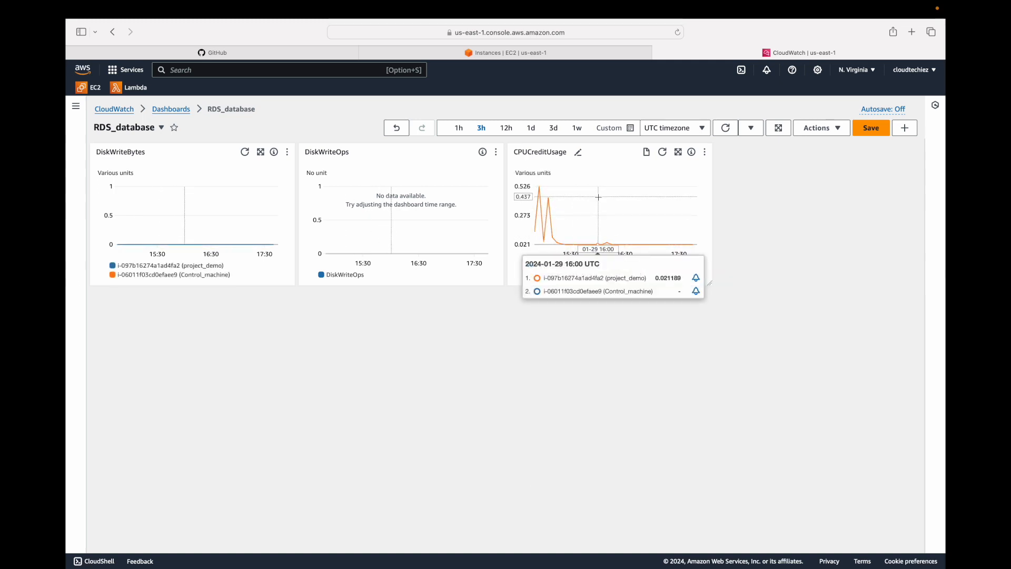
Open the DiskWriteOps widget for editing and browse to the EC2 per-instance metrics.
left_click(497, 152)
left_click(509, 167)
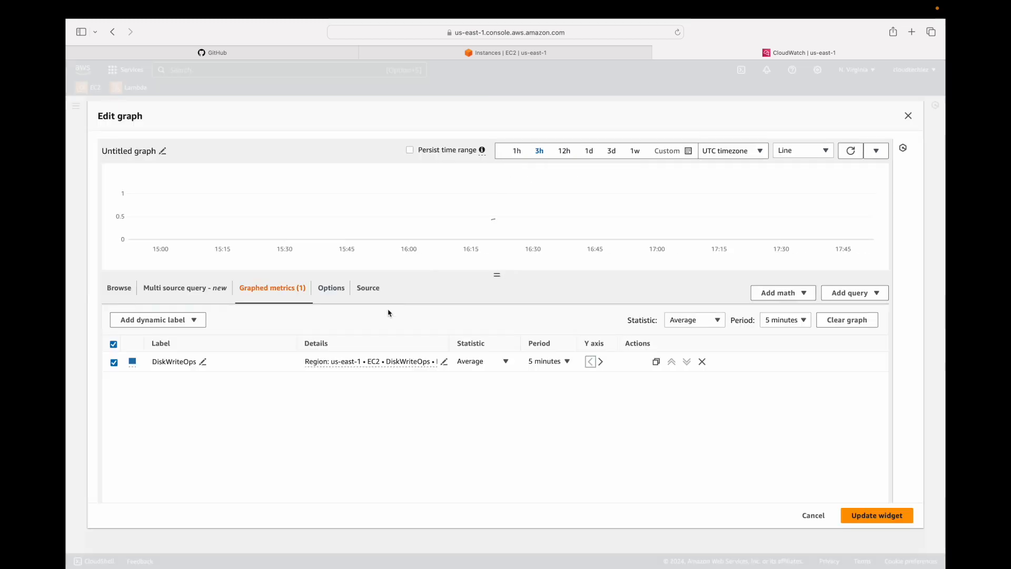
left_click(119, 287)
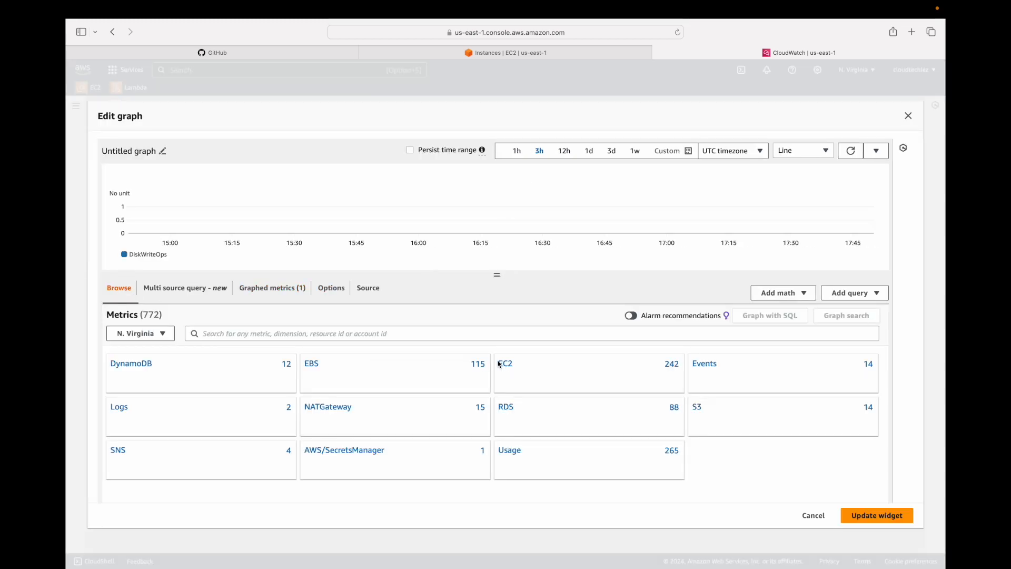
left_click(494, 363)
left_click(382, 332)
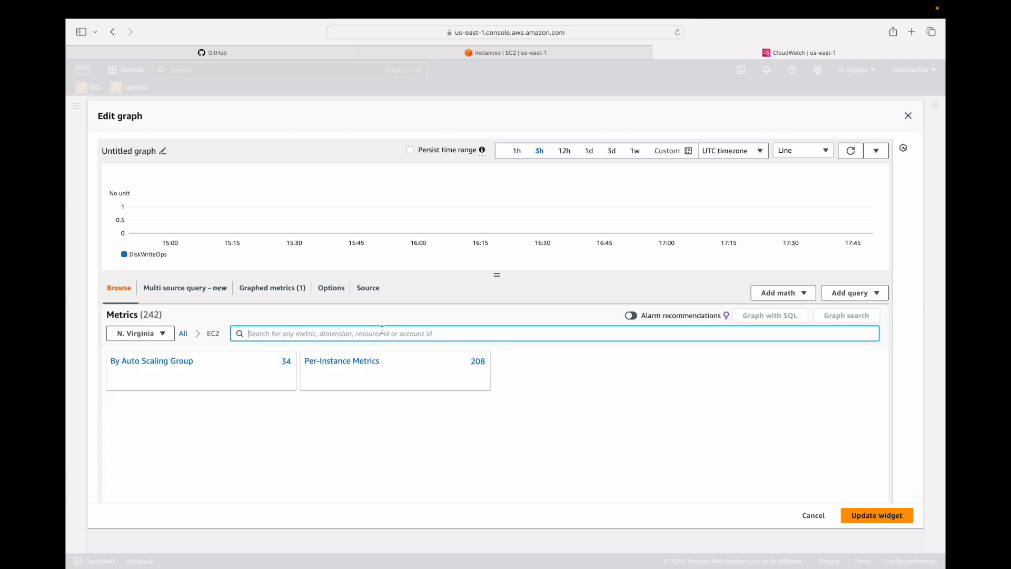
left_click(342, 363)
Filter the metrics by the copied project_demo instance ID, add its DiskWriteOps metric, and update the widget.
left_click(386, 332)
key("ctrl+v")
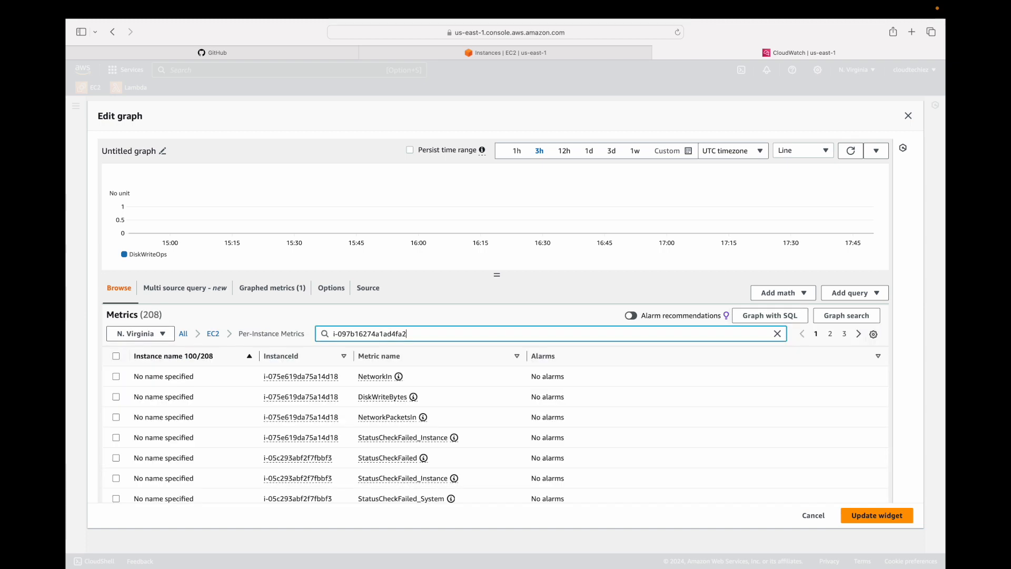
key("Return")
scroll(334, 432, "down", 5)
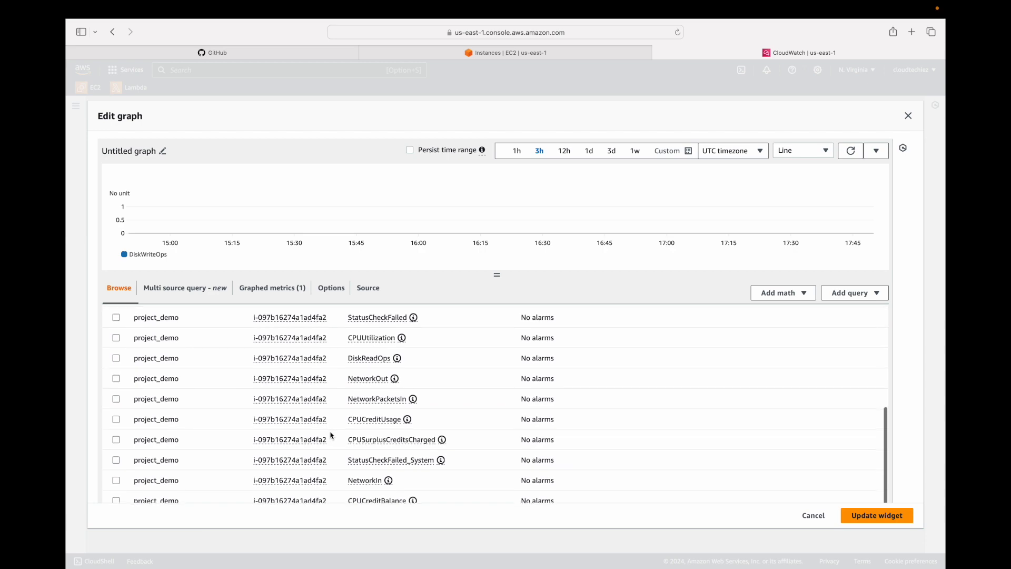
scroll(331, 435, "up", 2)
scroll(331, 436, "down", 2)
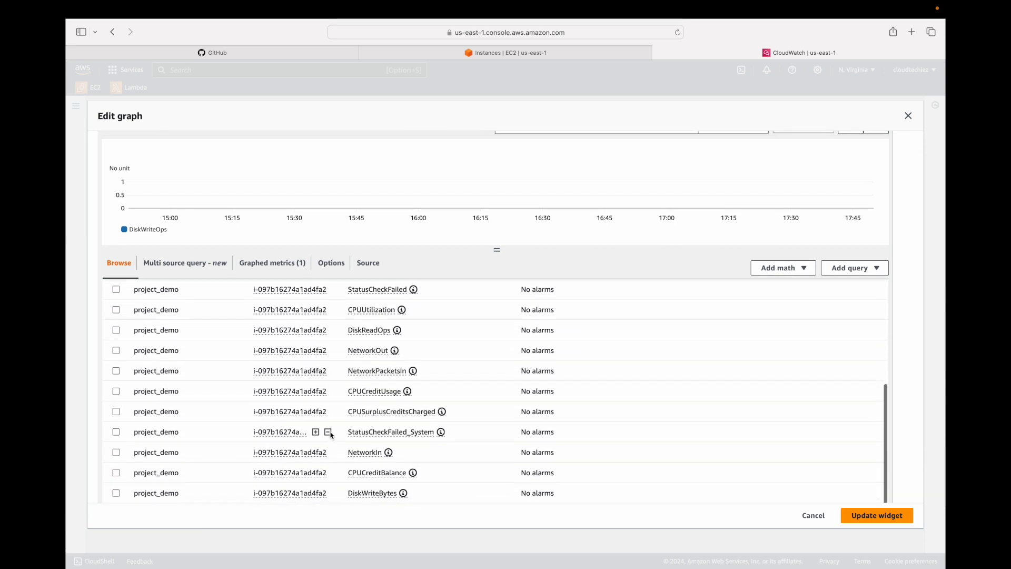
scroll(331, 435, "up", 4)
scroll(330, 436, "up", 2)
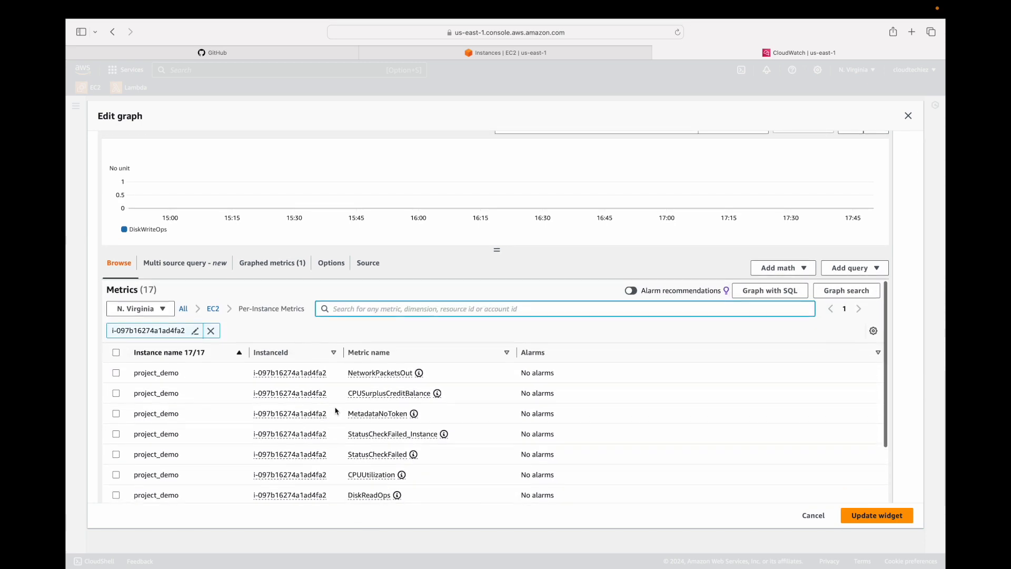
scroll(334, 422, "down", 3)
scroll(335, 411, "down", 5)
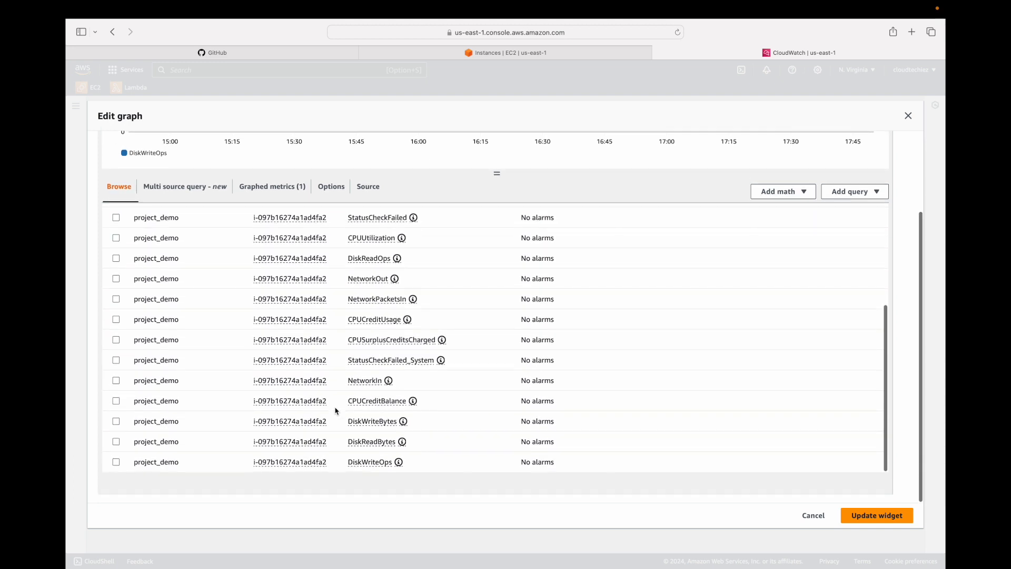
left_click(116, 462)
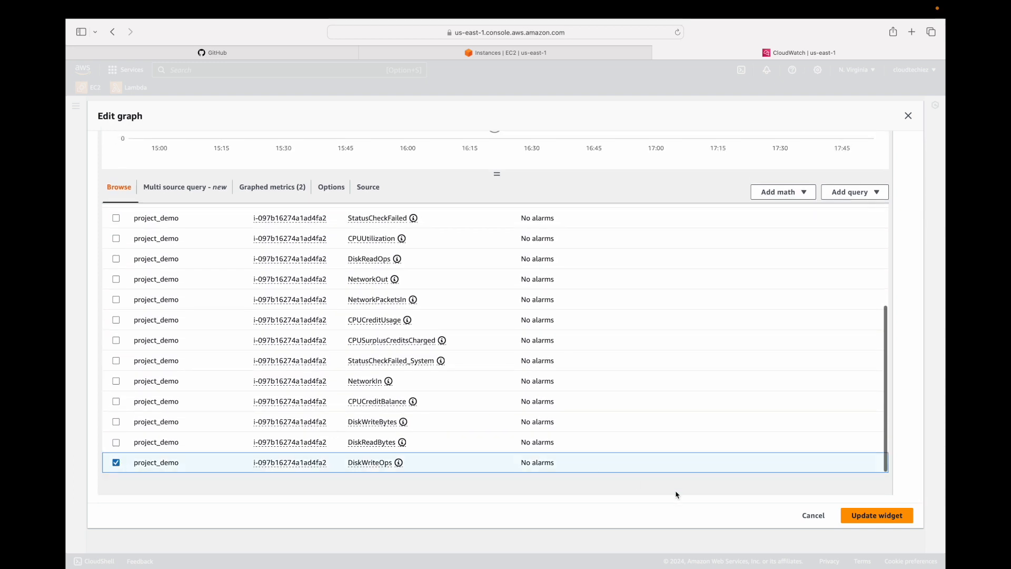
left_click(883, 518)
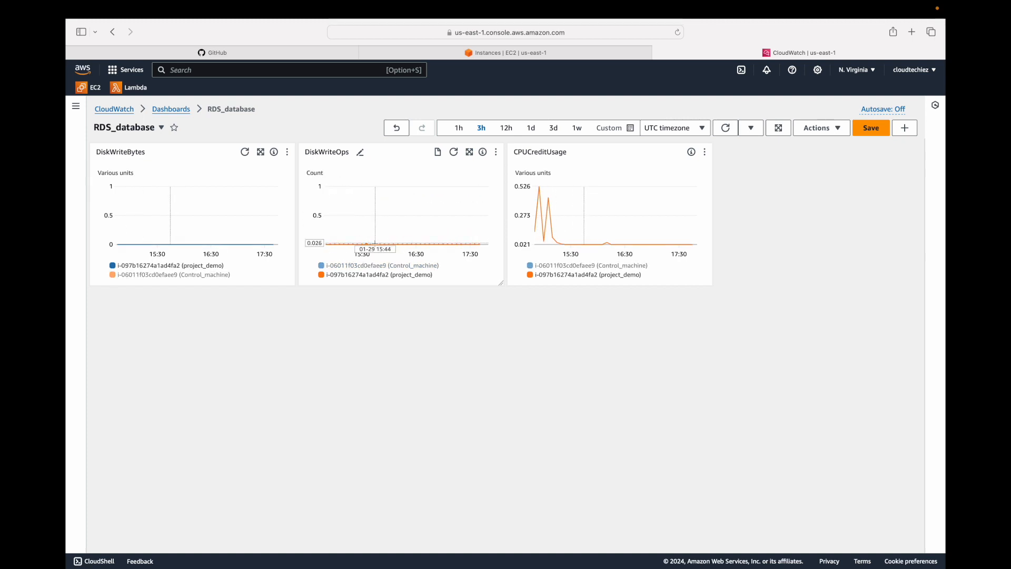
Save the RDS_database dashboard and return to the list of custom dashboards.
mouse_move(380, 243)
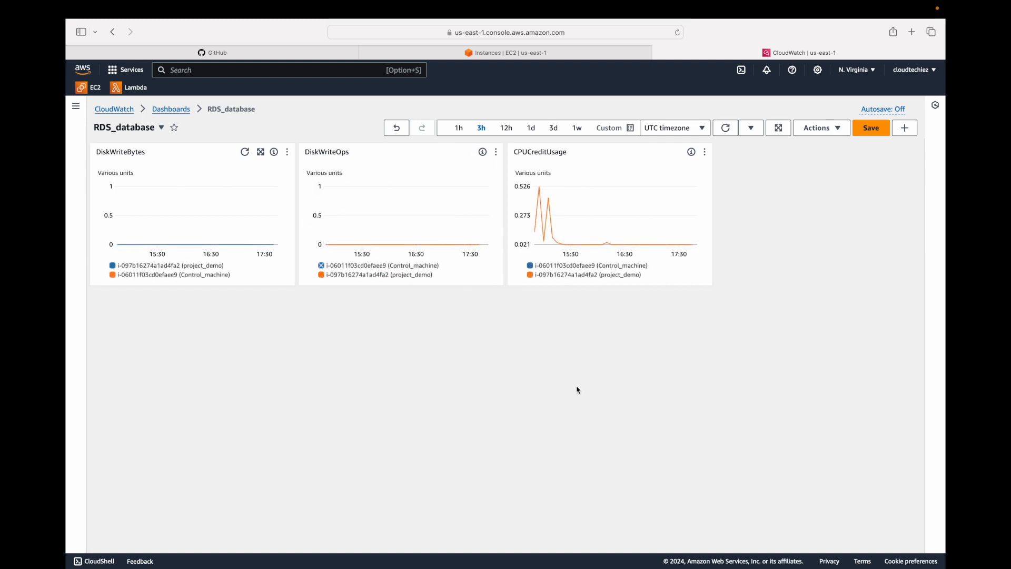
left_click(884, 129)
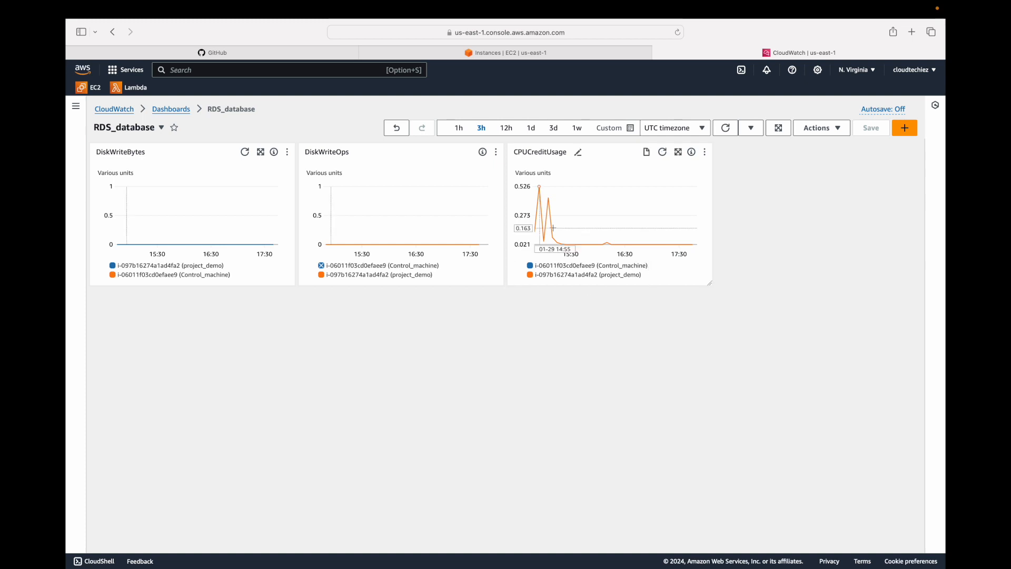
left_click(172, 110)
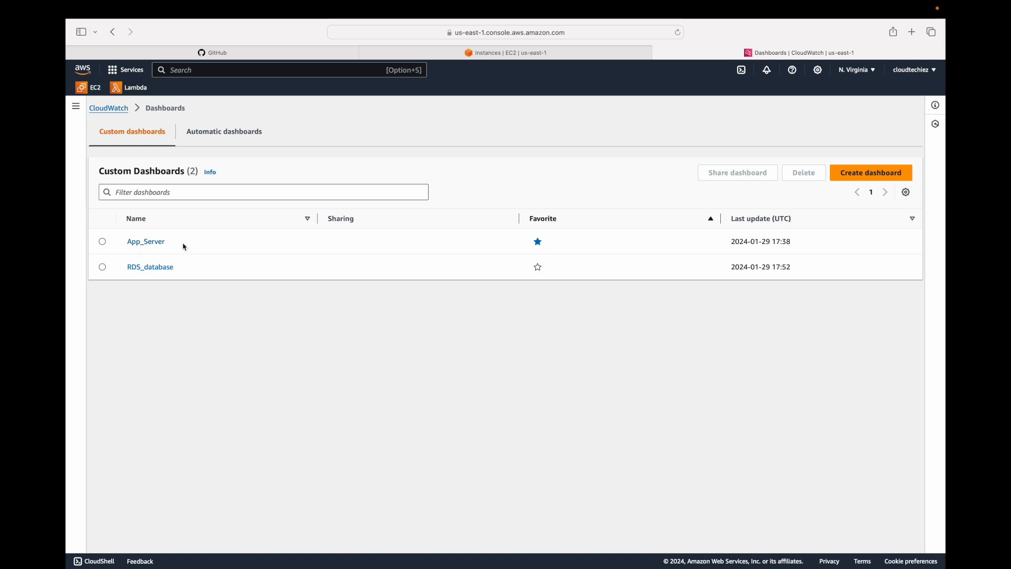
Create a new custom dashboard named S3.
left_click(867, 174)
left_click(560, 319)
type("S3")
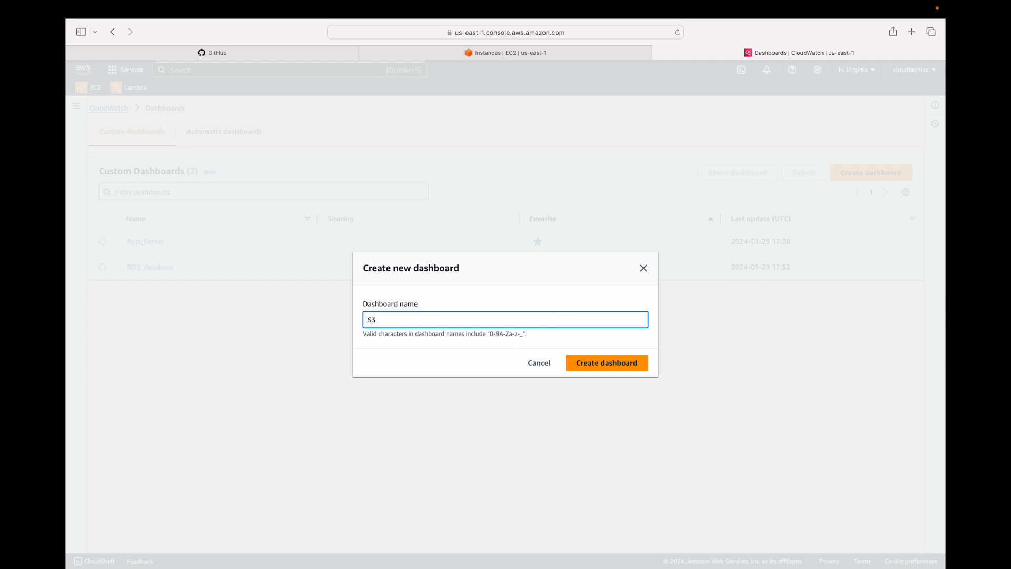
left_click(595, 364)
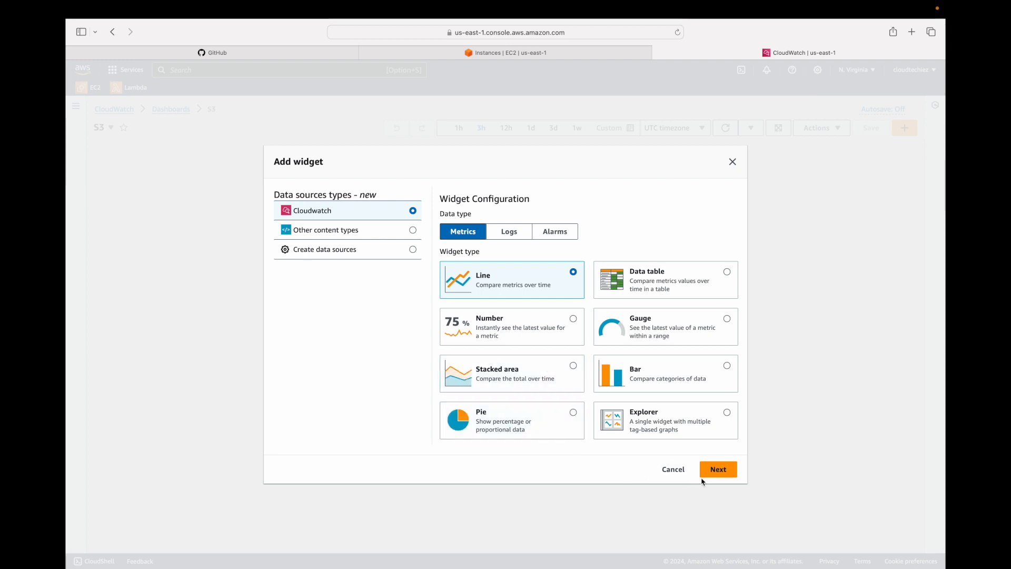
Add a Number widget for CloudWatch metrics and browse to the S3 storage metrics.
left_click(517, 321)
left_click(720, 469)
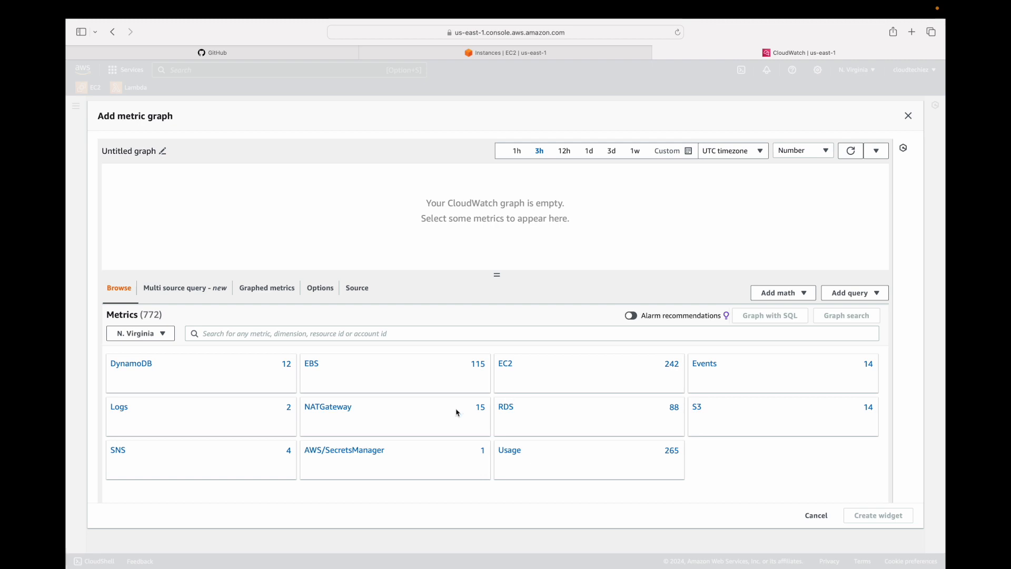
left_click(697, 407)
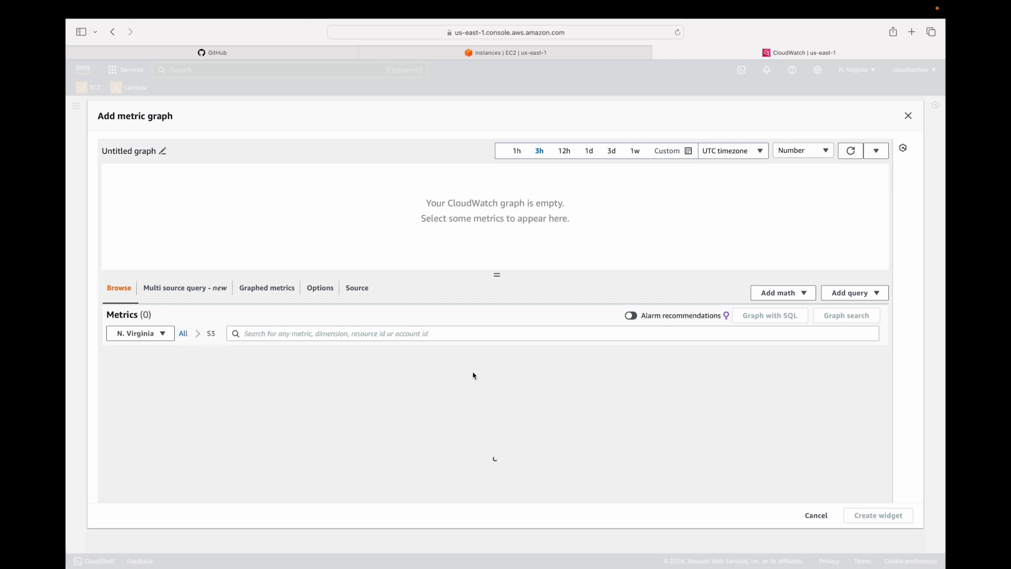
left_click(149, 362)
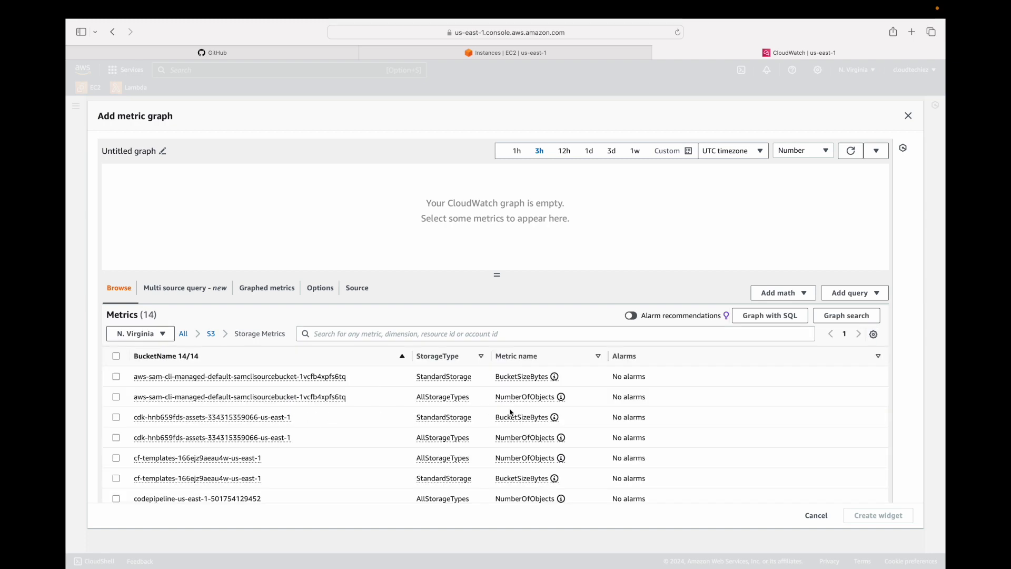
Select NumberOfObjects for the aws-sam-cli, cdk assets, cf-templates, codepipeline and dgruploads-flow-logs buckets, and create the widget.
left_click(115, 397)
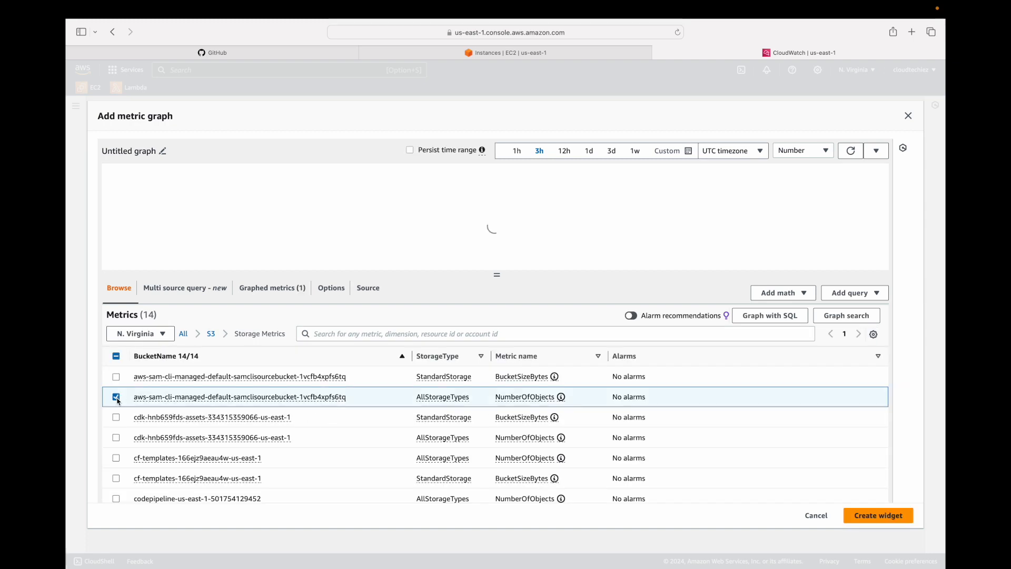
left_click(116, 438)
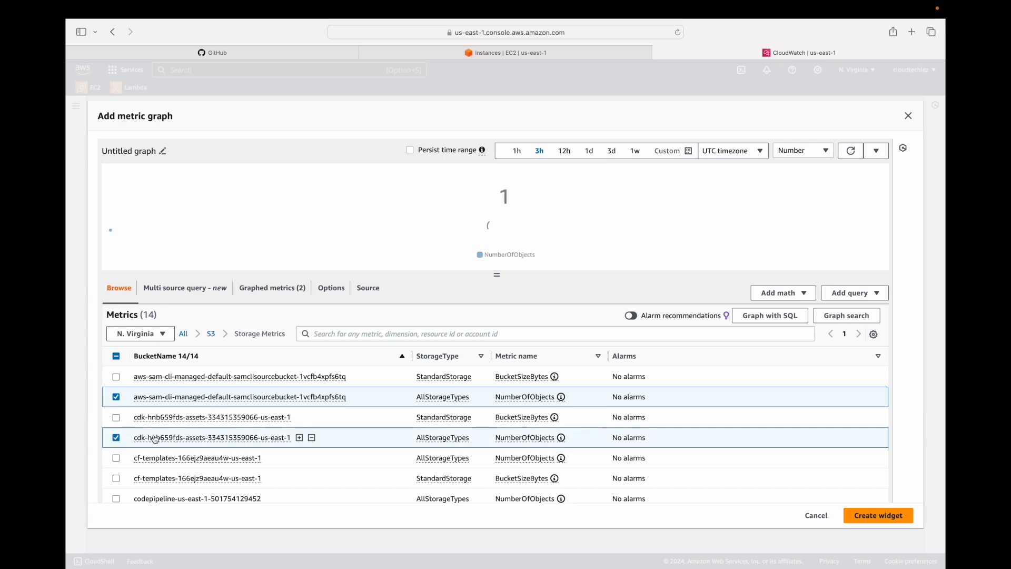
scroll(137, 439, "down", 2)
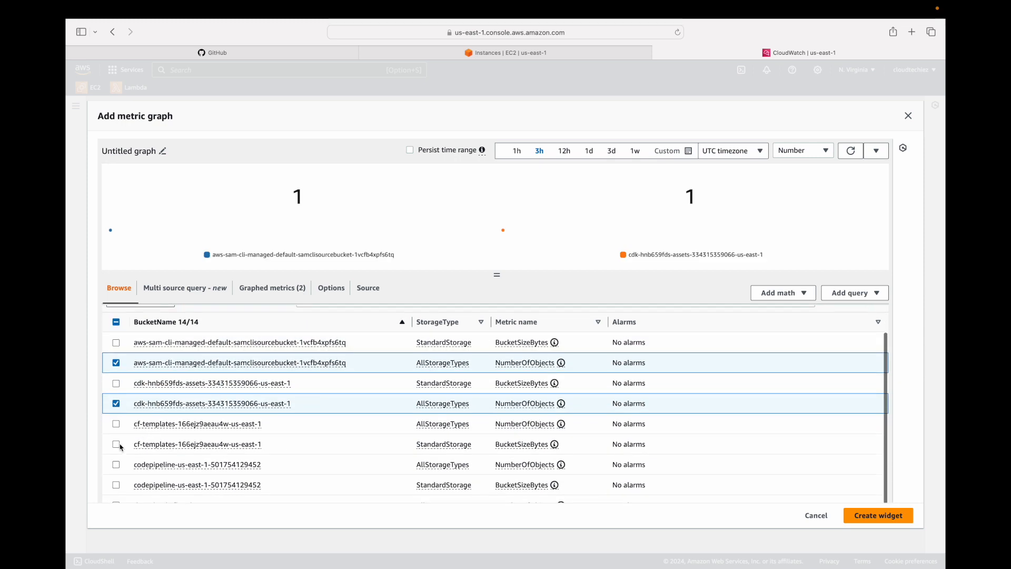
scroll(120, 448, "down", 1)
left_click(116, 459)
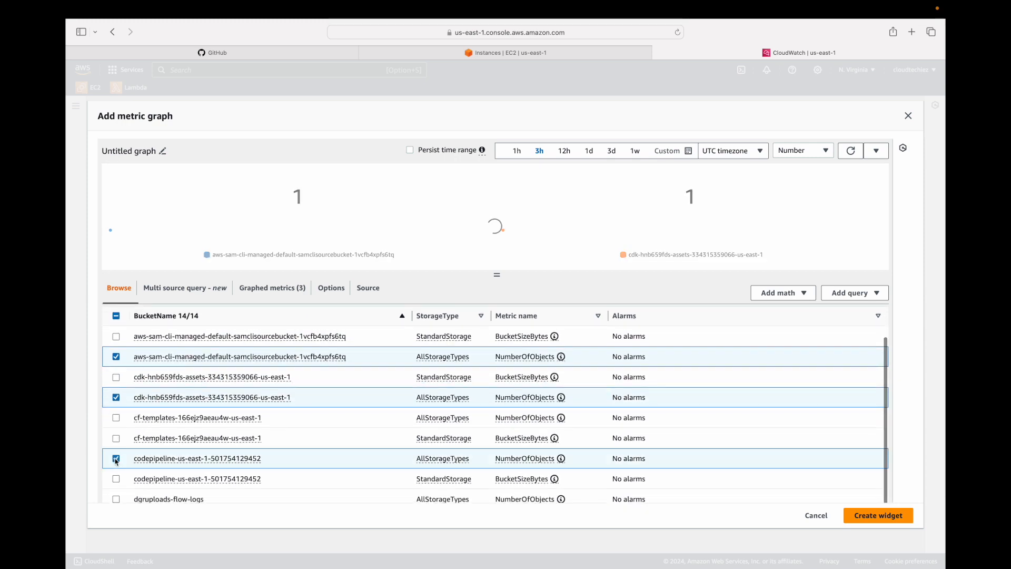
left_click(116, 418)
scroll(117, 422, "down", 3)
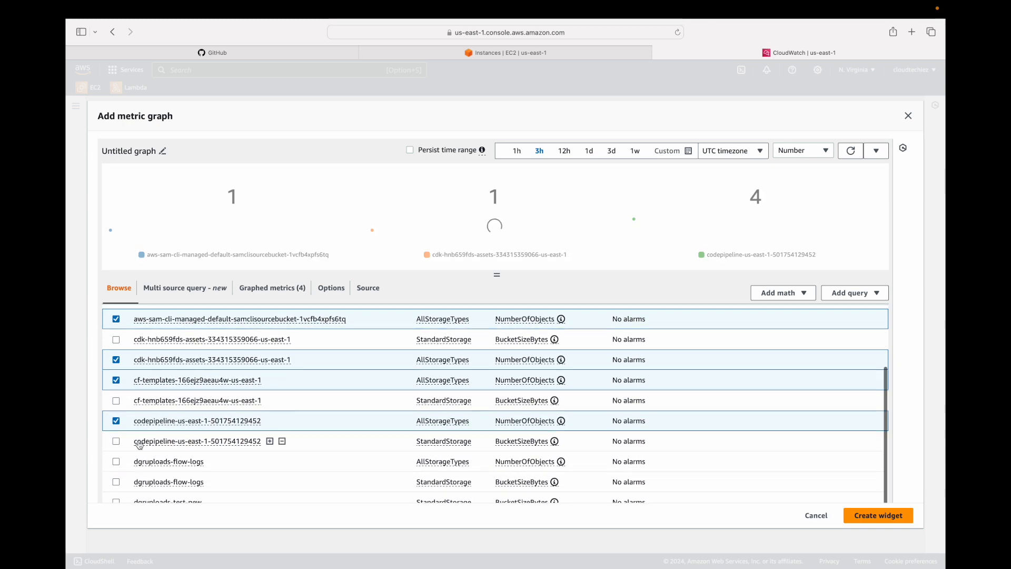
left_click(117, 463)
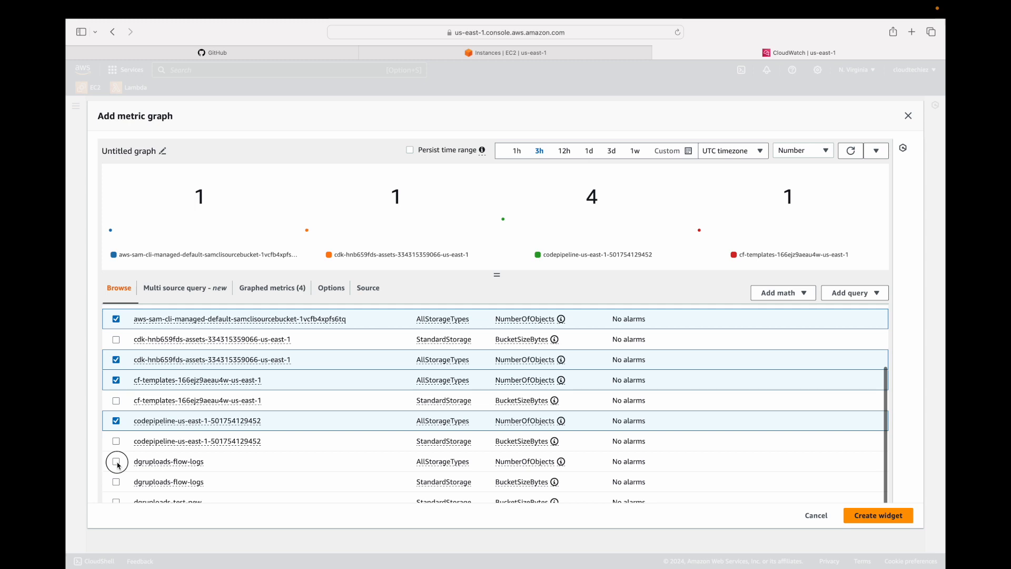
left_click(879, 516)
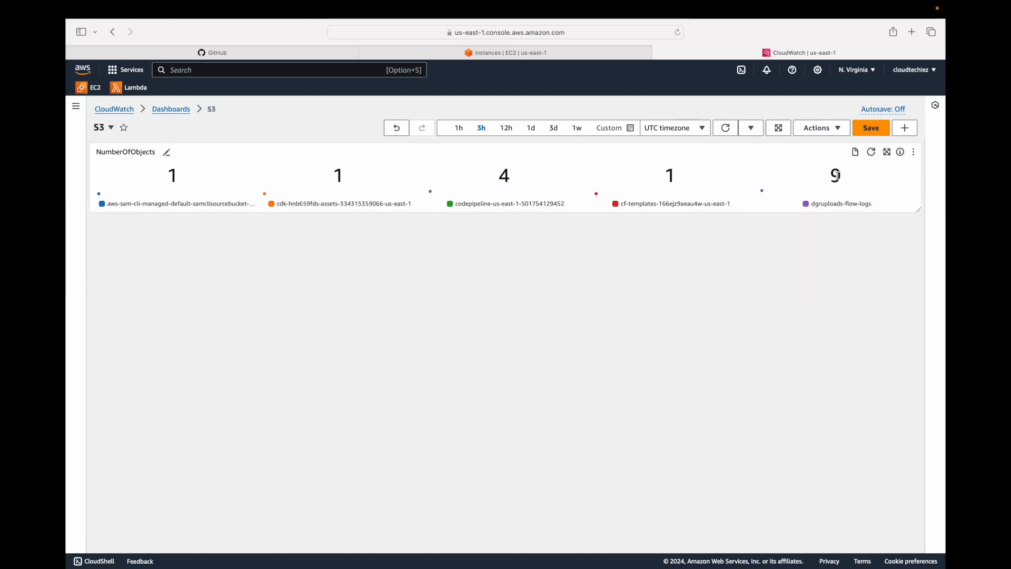
Save the S3 dashboard and start a Line widget for CloudWatch metrics from the S3 storage metrics.
left_click(871, 128)
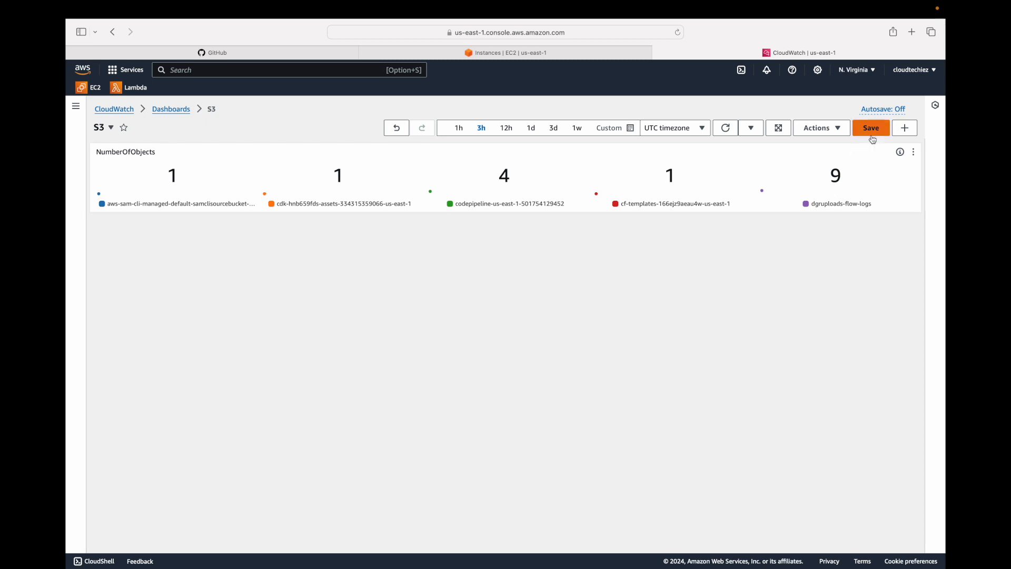
left_click(905, 128)
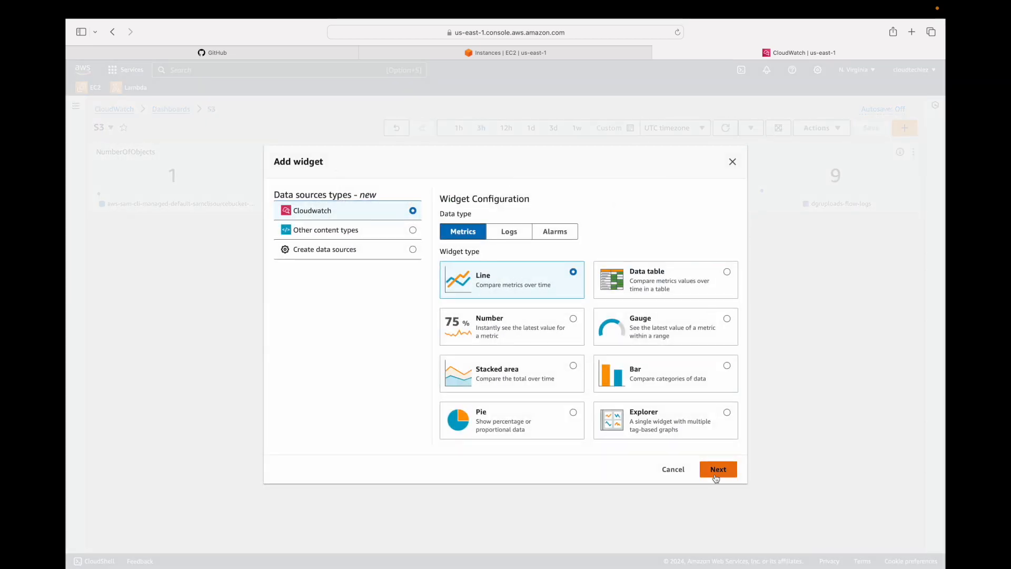
left_click(720, 470)
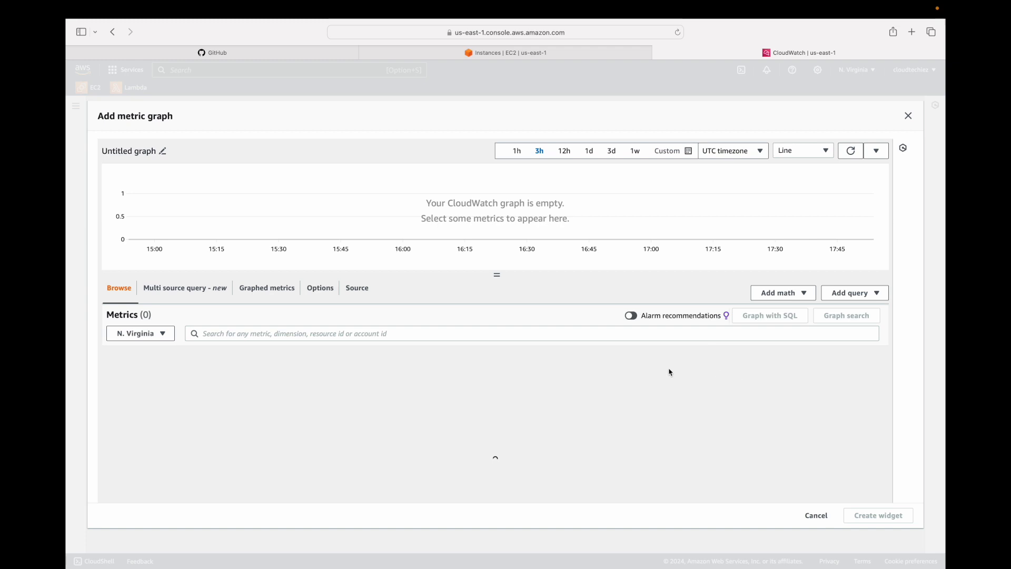
left_click(697, 408)
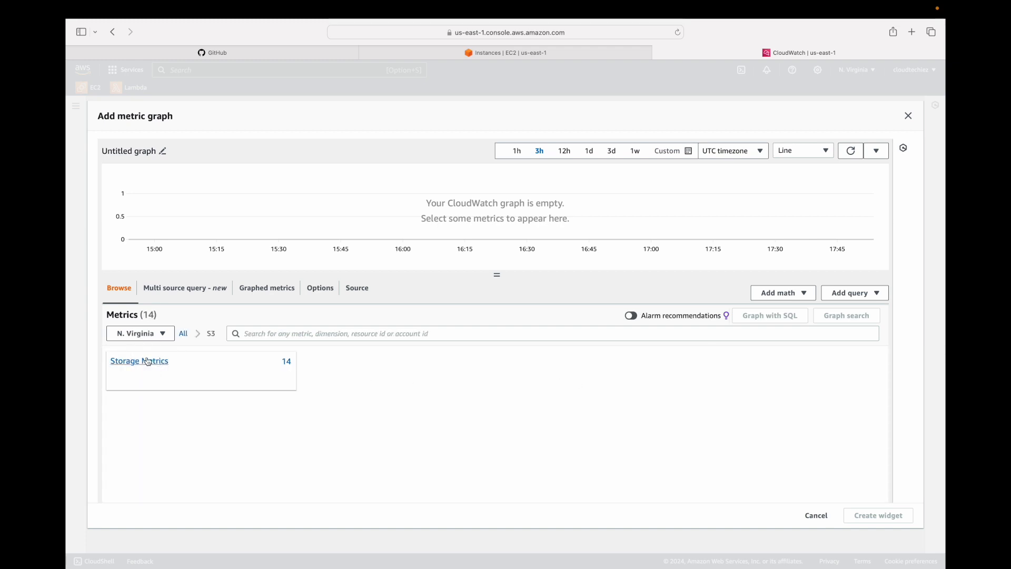
left_click(153, 361)
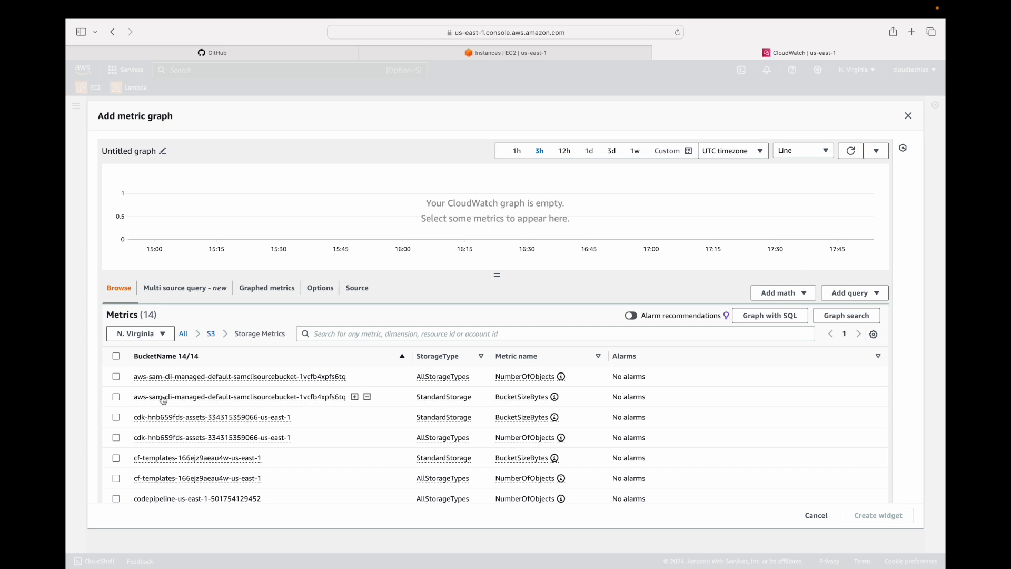
Select BucketSizeBytes for the aws-sam-cli, cdk assets, cf-templates, codepipeline and dgruploads-flow-logs buckets, and create the widget.
left_click(117, 397)
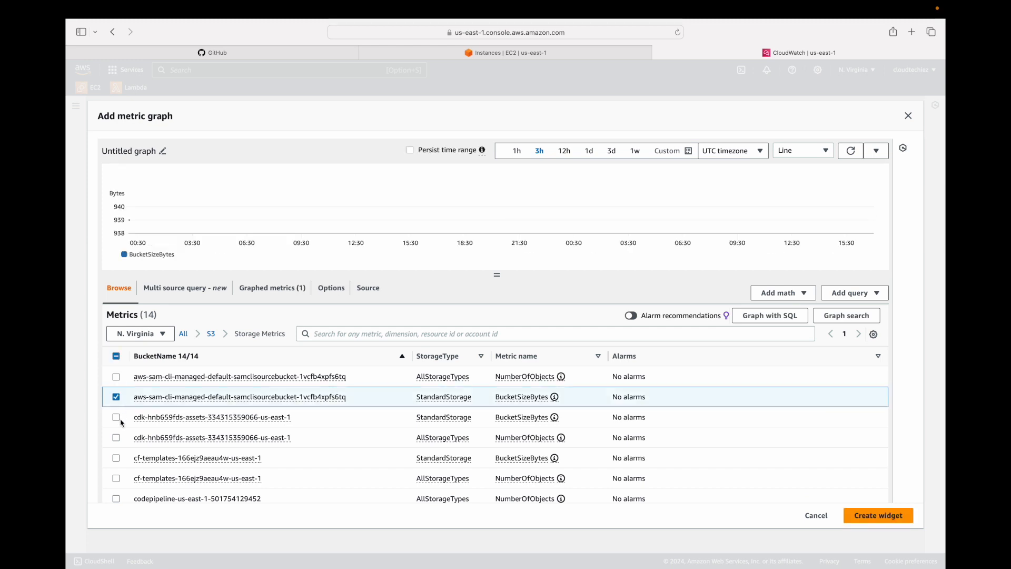
left_click(117, 418)
scroll(126, 428, "down", 1)
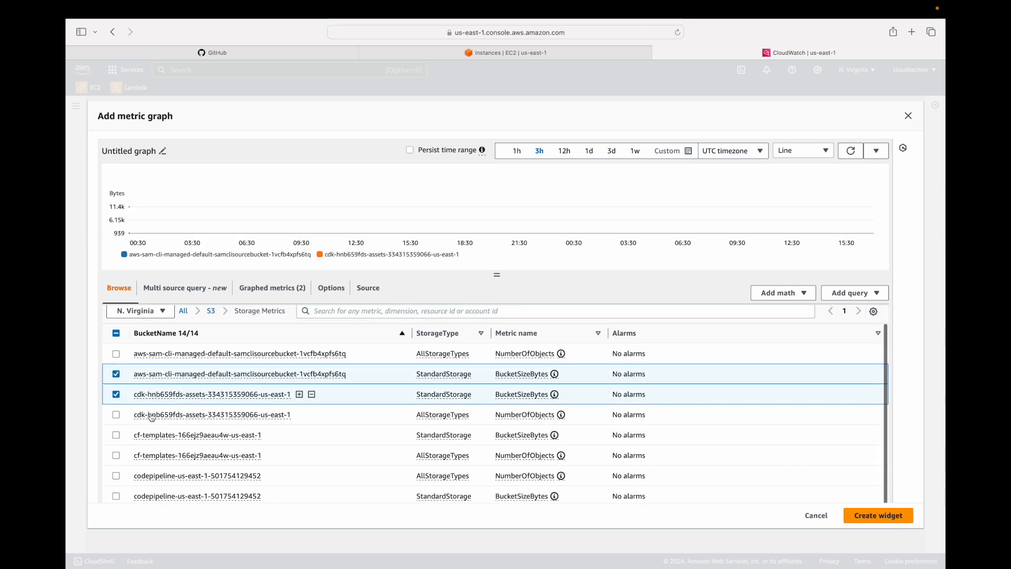
left_click(116, 435)
scroll(127, 448, "down", 2)
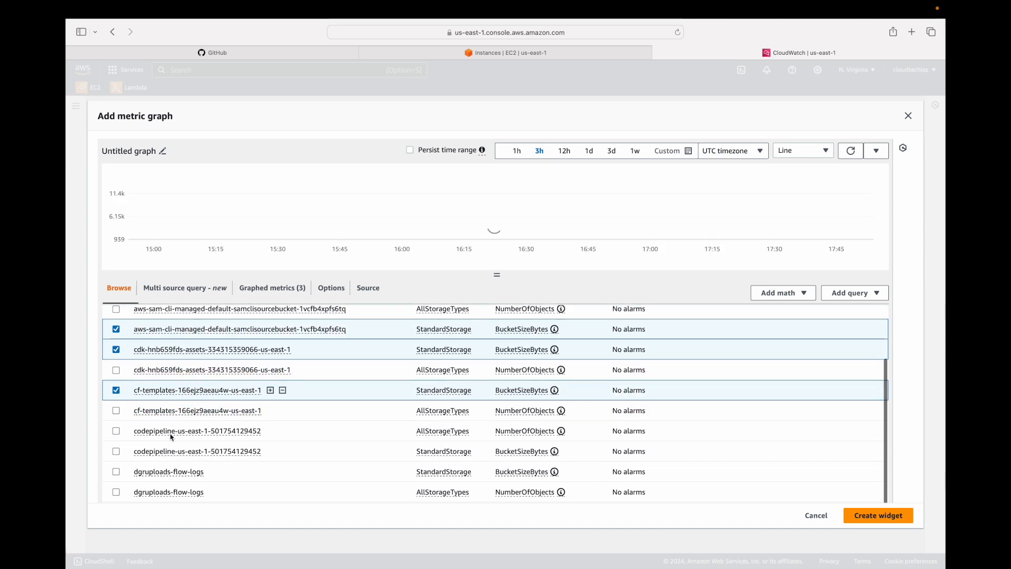
left_click(116, 451)
left_click(117, 471)
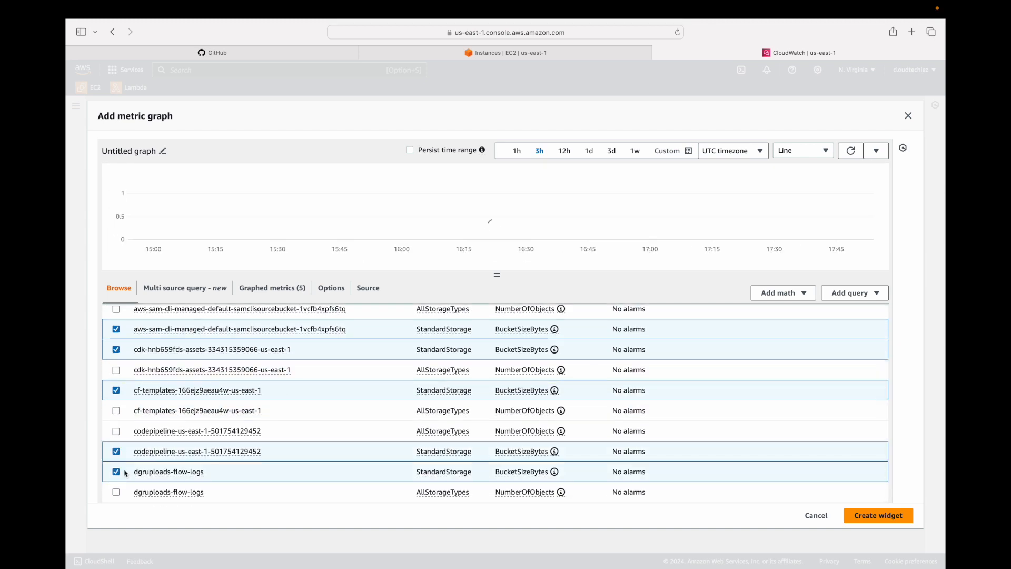
left_click(880, 516)
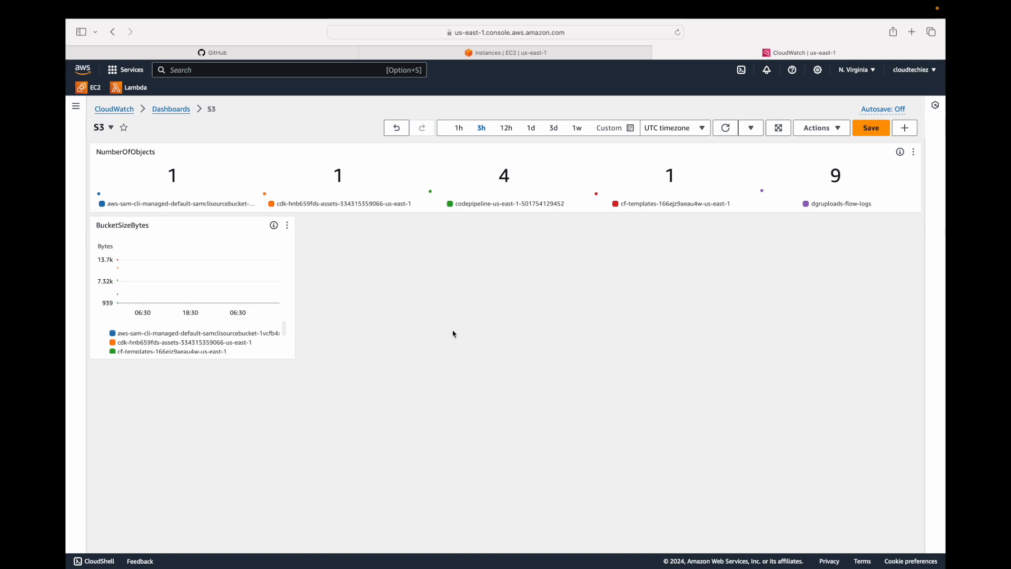
Expand the CloudWatch service navigation beside the S3 dashboard.
left_click(77, 108)
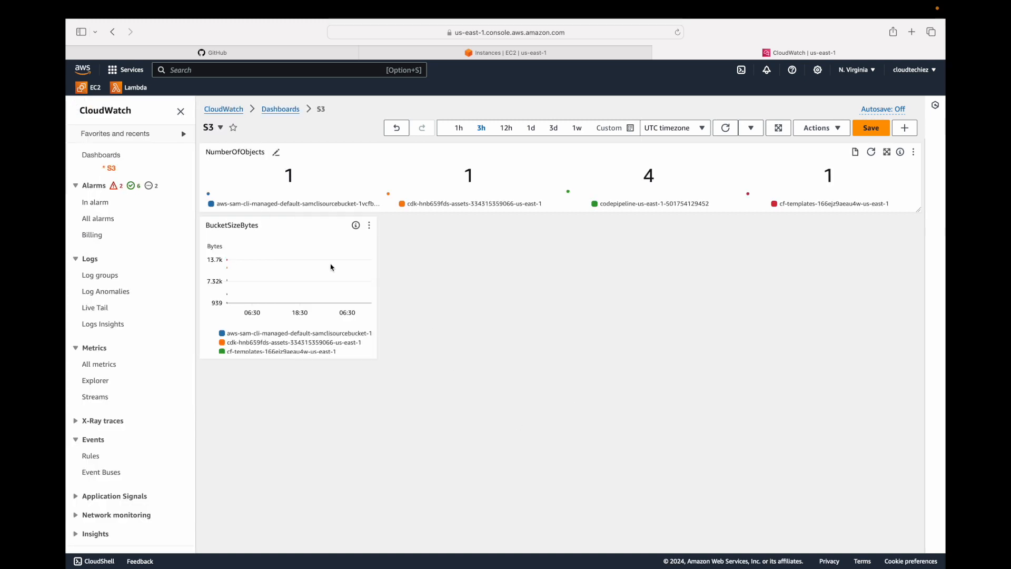